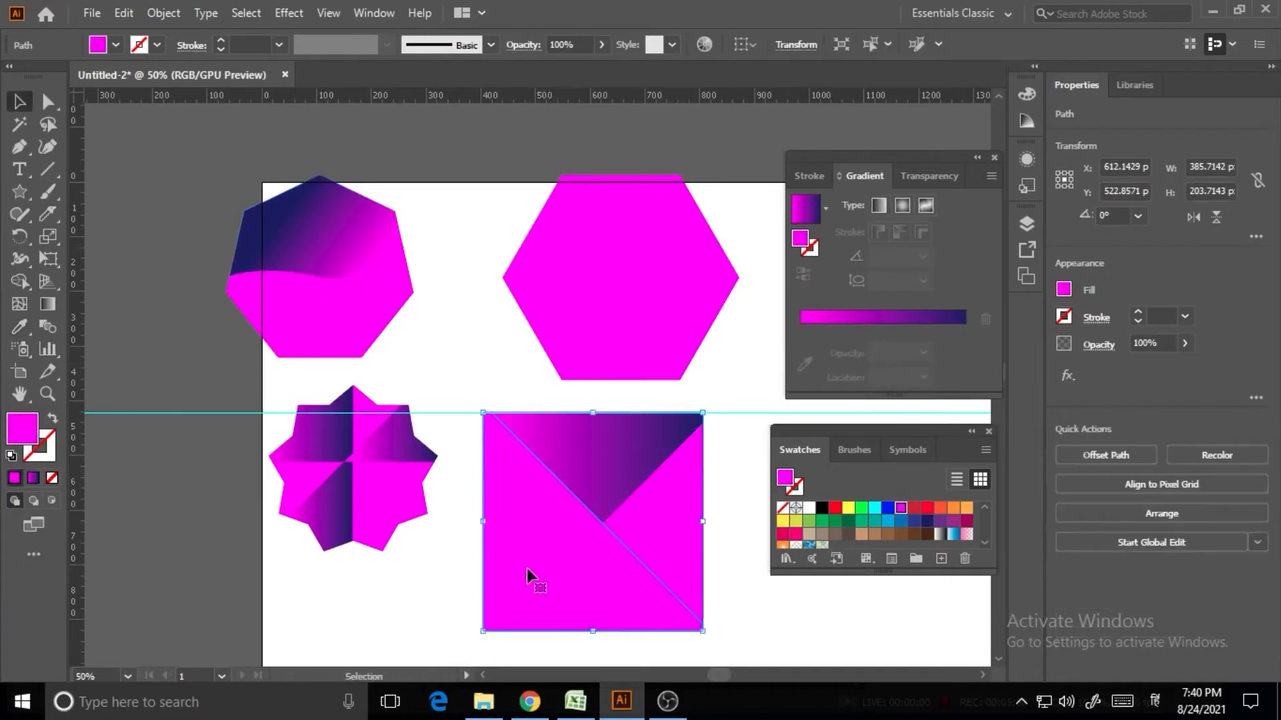
# Copy the heptagon's magenta-to-navy gradient onto the square's top triangle at 0°
pyautogui.press('v')
pyautogui.click(665, 549)
pyautogui.press('g')
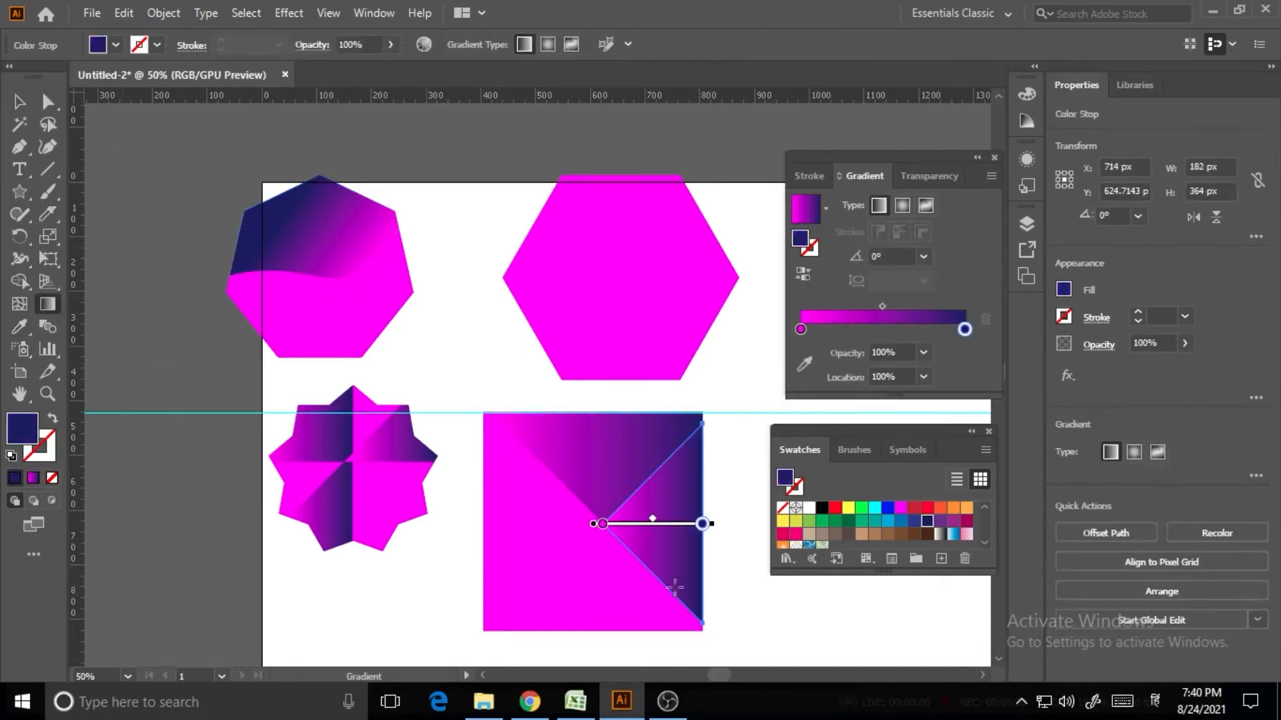
pyautogui.press('v')
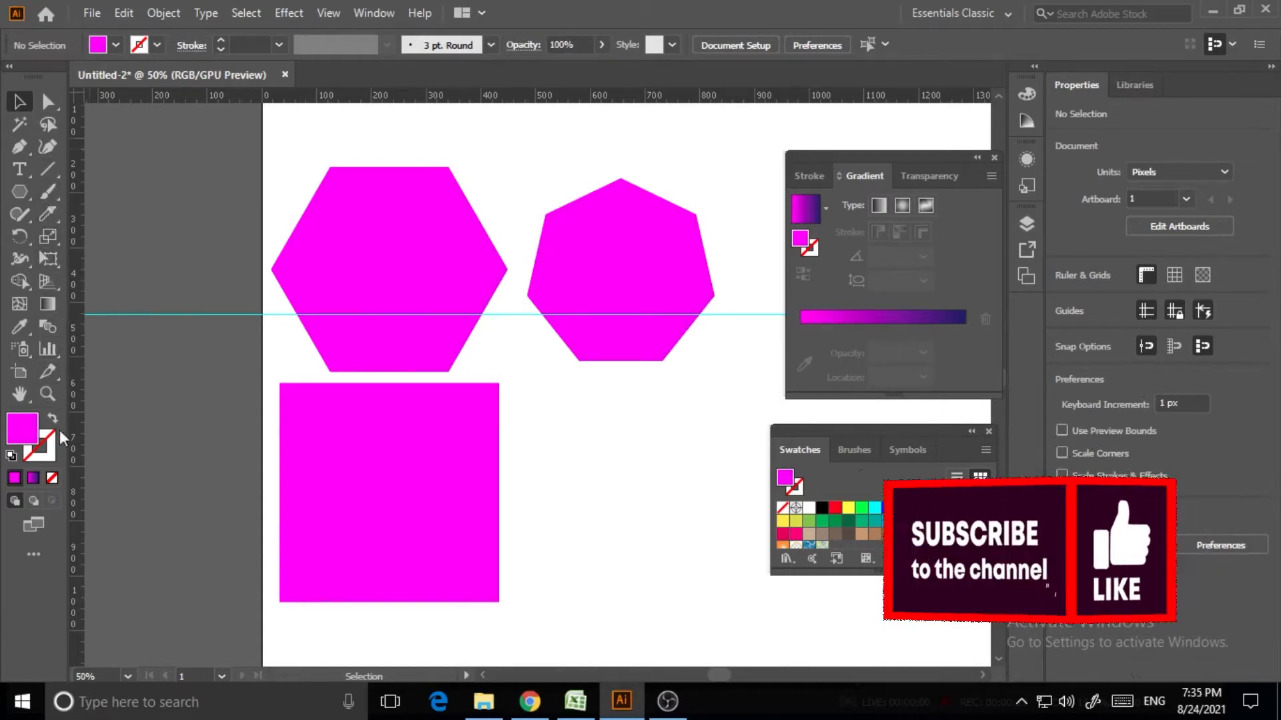
# Reveal the Knife tool in the Eraser tool flyout
pyautogui.click(54, 218)
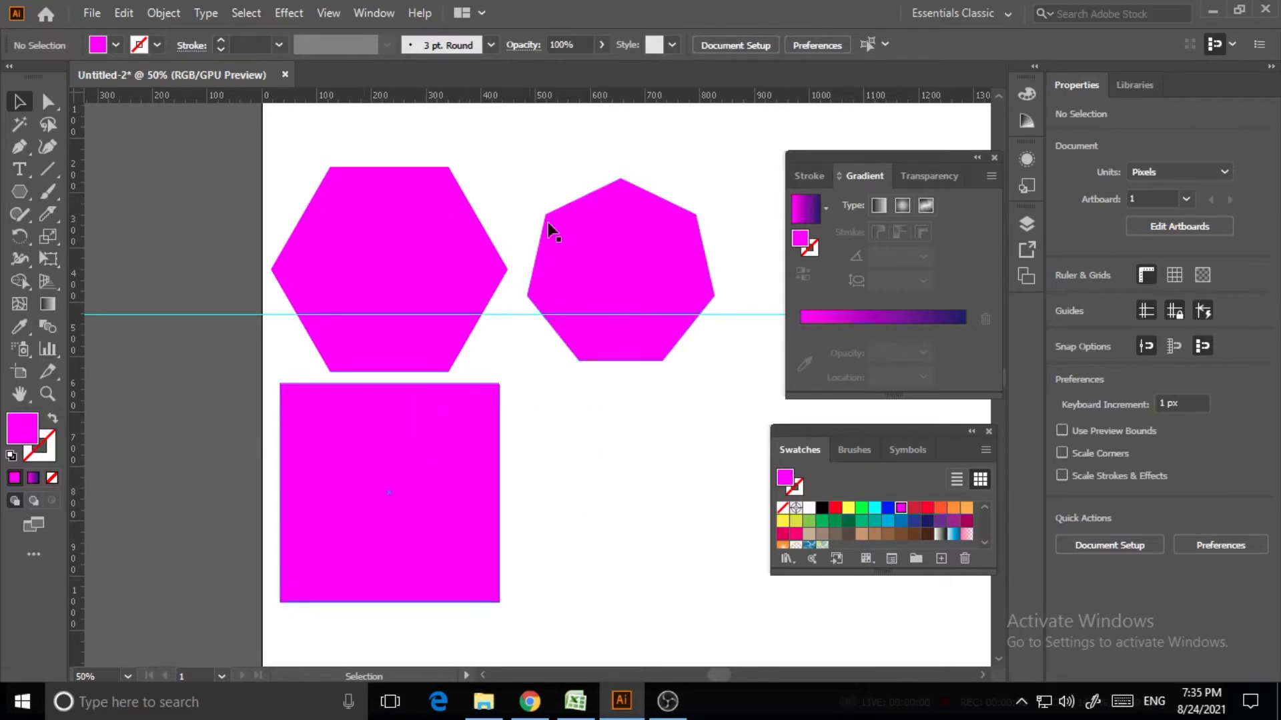
# Move the square right, the hexagon to the top-right and the heptagon to the top-left corner
pyautogui.click(437, 527)
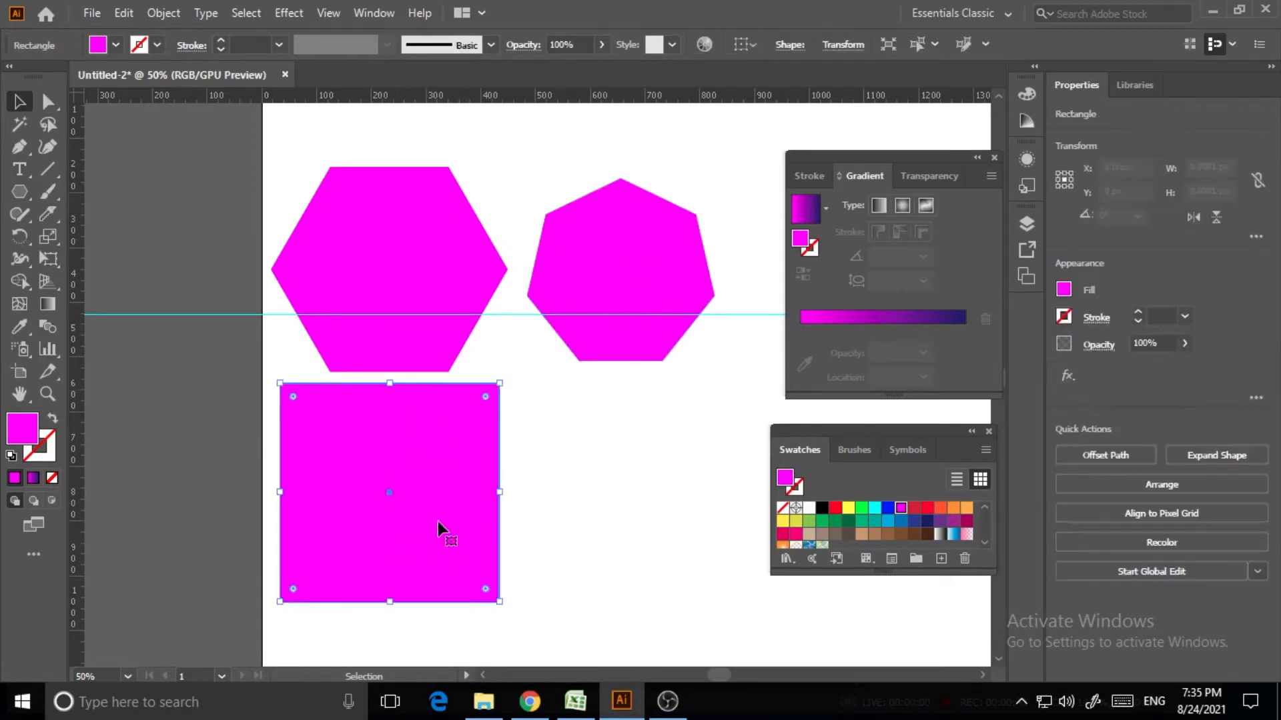
pyautogui.moveTo(438, 526); pyautogui.dragTo(570, 499)
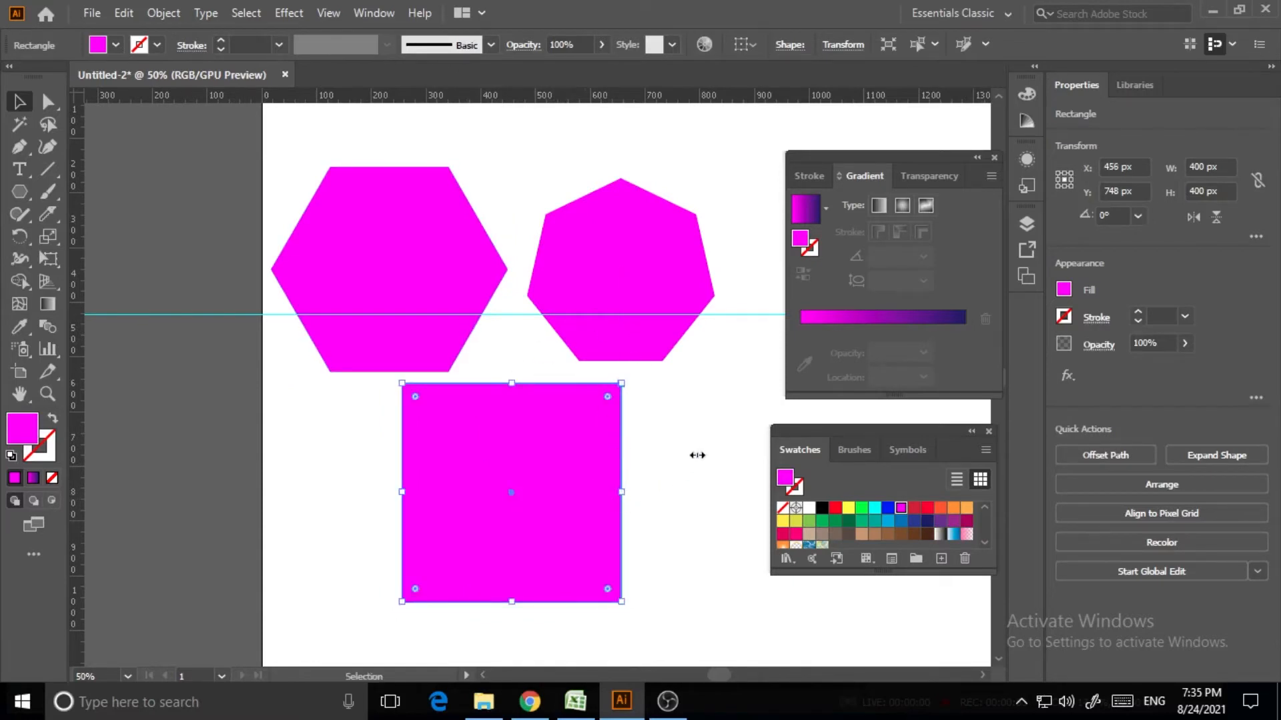
pyautogui.scroll(-1, 697, 455)
pyautogui.scroll(2, 666, 446)
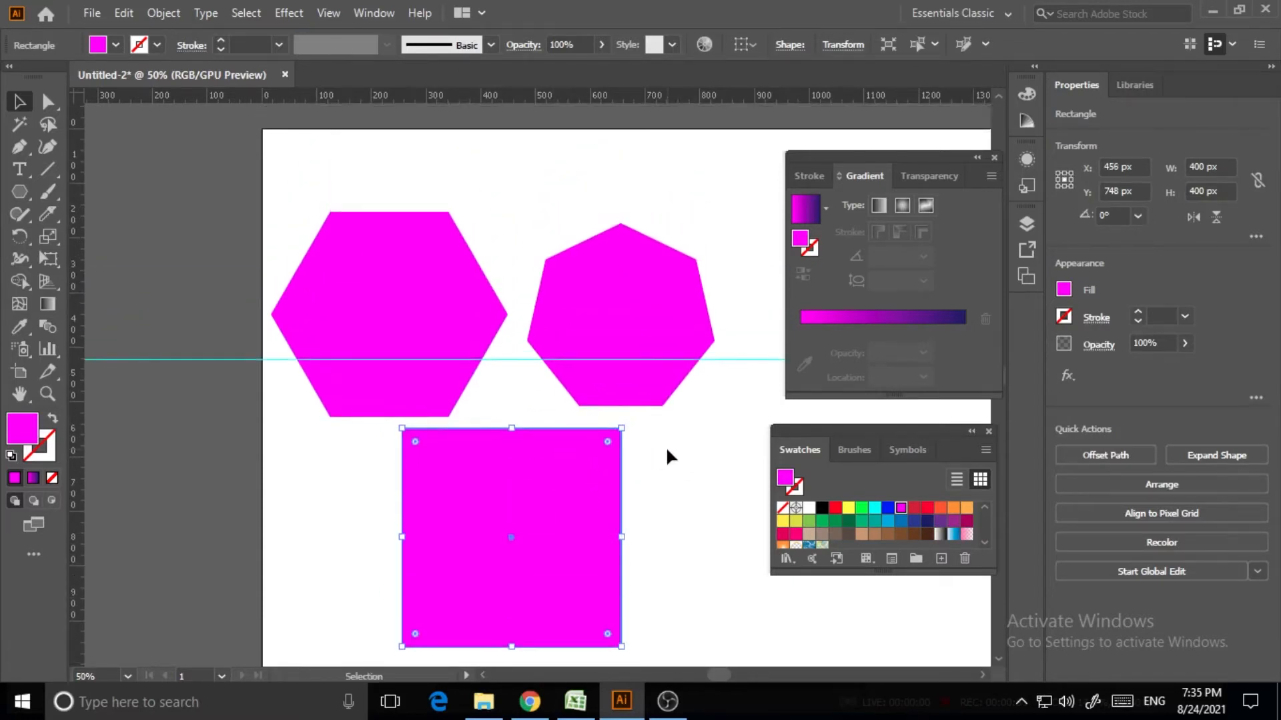
pyautogui.scroll(1, 666, 447)
pyautogui.moveTo(649, 367); pyautogui.dragTo(233, 275)
pyautogui.click(615, 262)
pyautogui.click(698, 166)
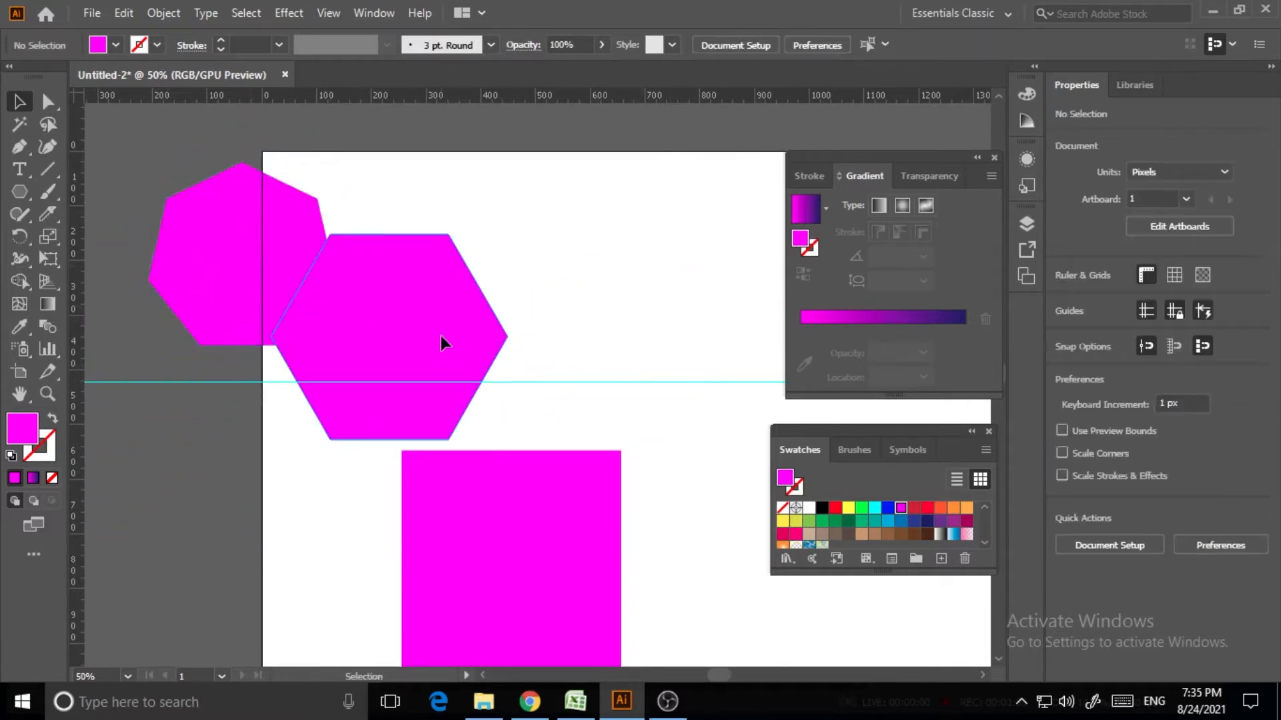
pyautogui.moveTo(441, 340); pyautogui.dragTo(687, 247)
pyautogui.moveTo(247, 233); pyautogui.dragTo(325, 215)
# Draw a magenta star below the heptagon with the Star tool
pyautogui.click(22, 192)
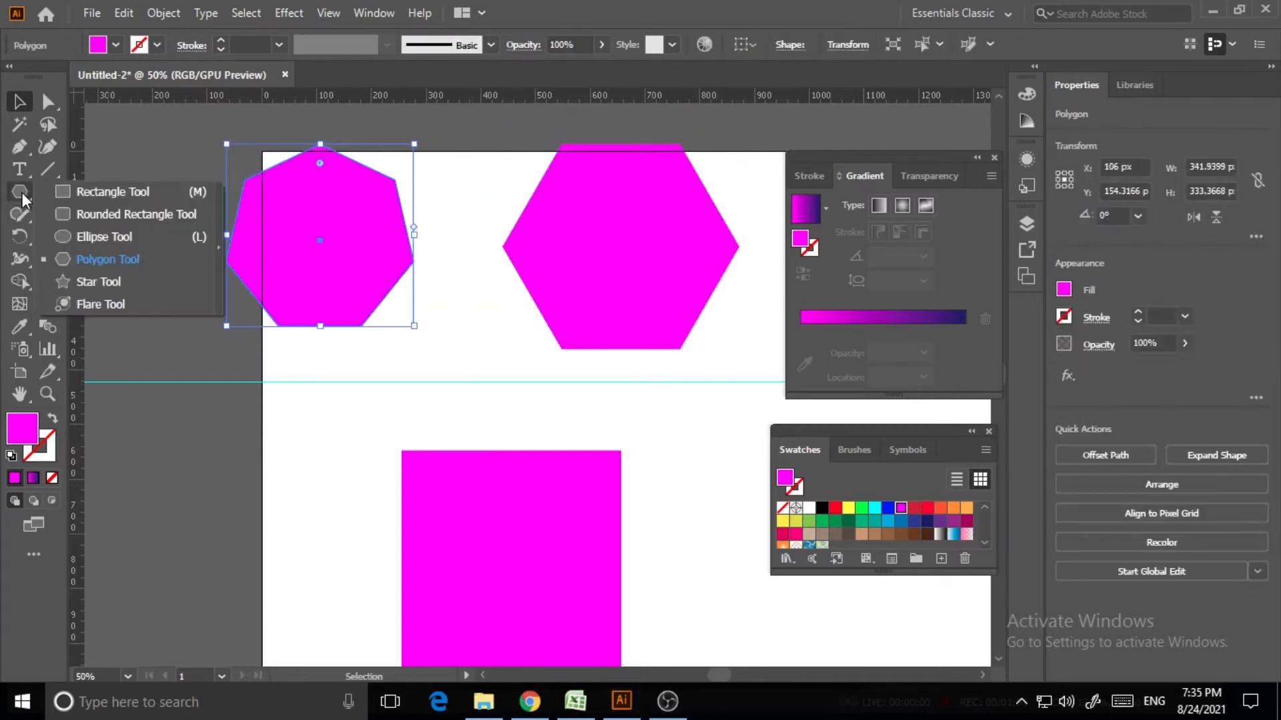
pyautogui.click(105, 282)
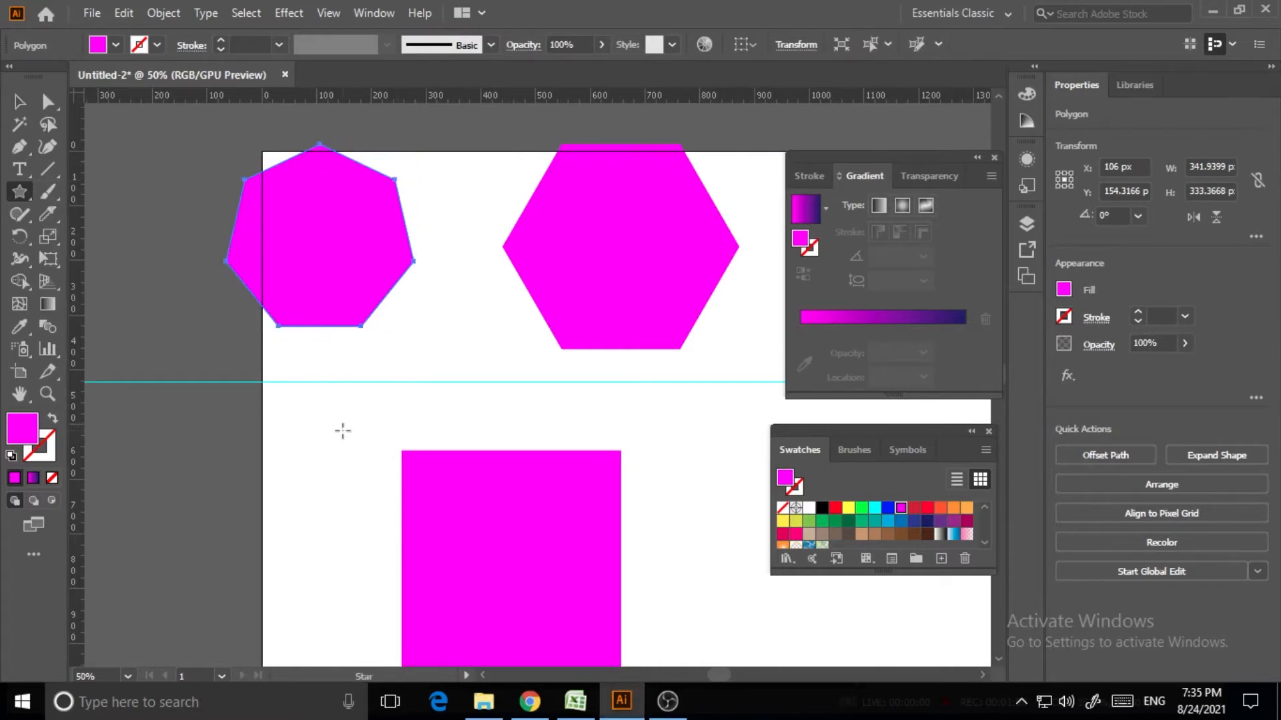
pyautogui.moveTo(329, 415); pyautogui.dragTo(399, 461)
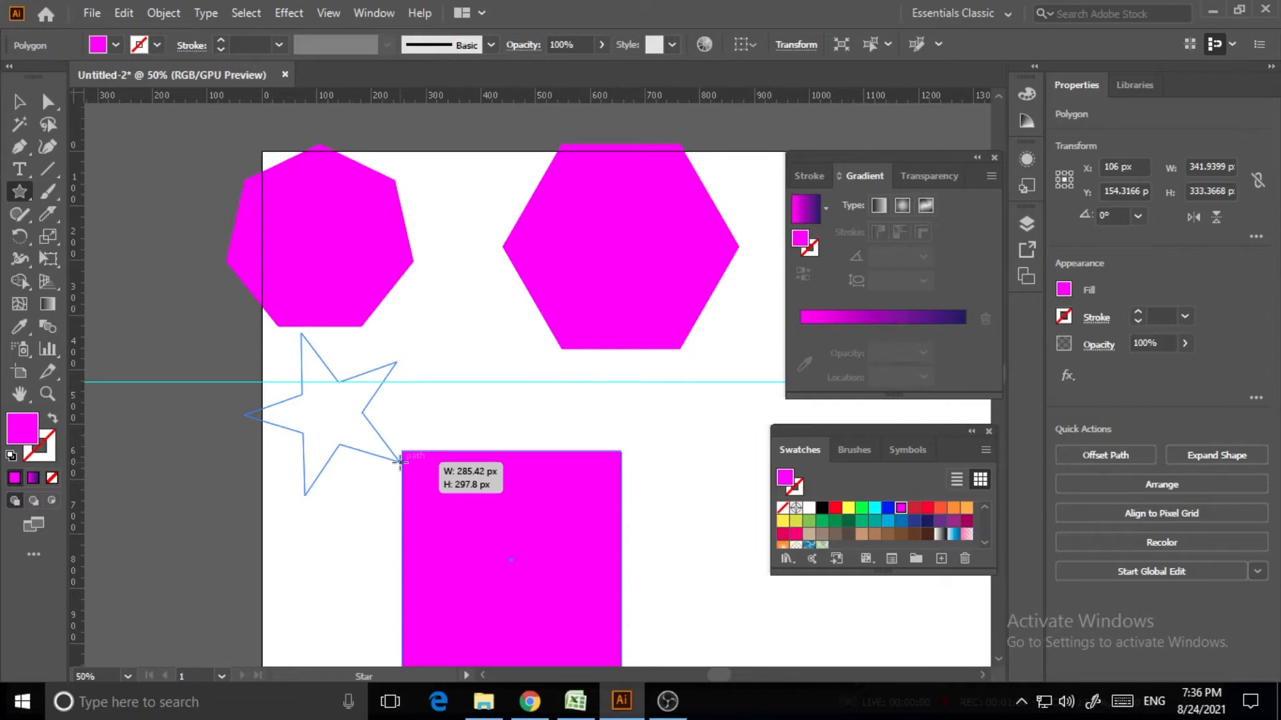
# Set the star to nine points with straightened sides, about 308 px wide
pyautogui.press('Up')
pyautogui.moveTo(400, 460); pyautogui.dragTo(400, 460)
pyautogui.press('Up')
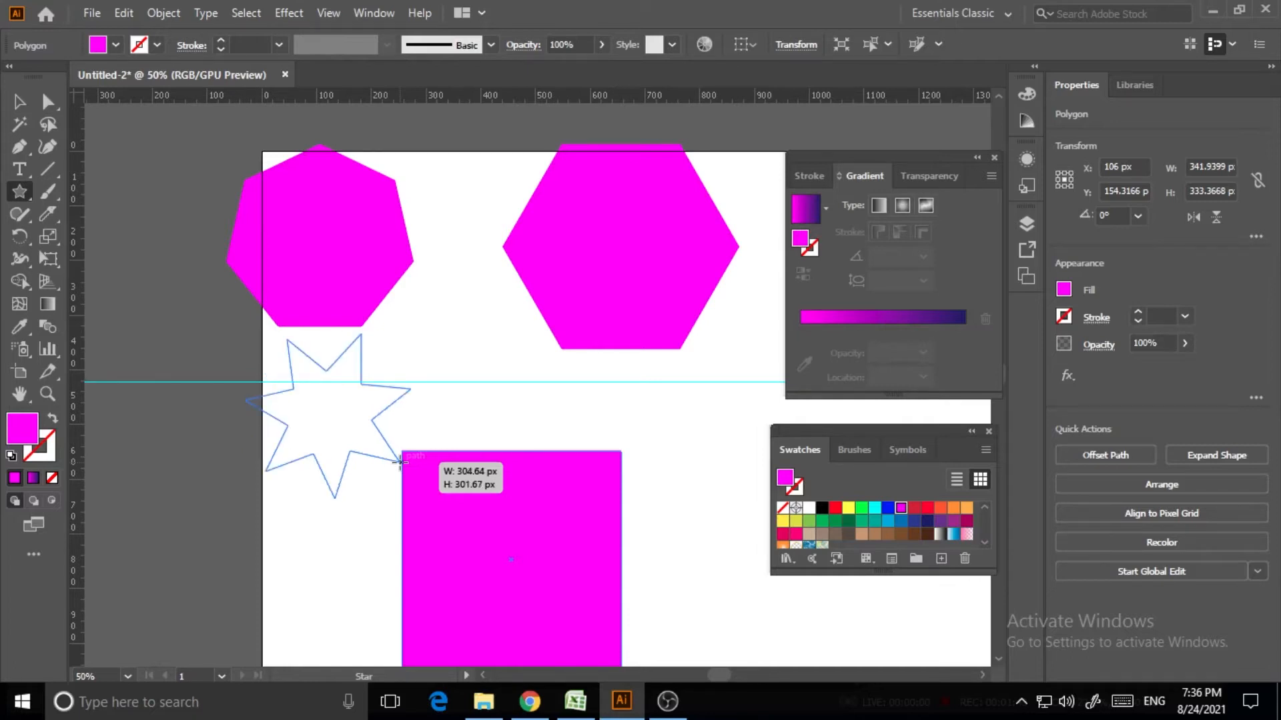
pyautogui.press('Down')
pyautogui.moveTo(401, 460); pyautogui.dragTo(400, 460)
pyautogui.press('Down')
pyautogui.press('Up')
pyautogui.press('Up')
pyautogui.press('Up')
pyautogui.press('Up')
pyautogui.press('alt')
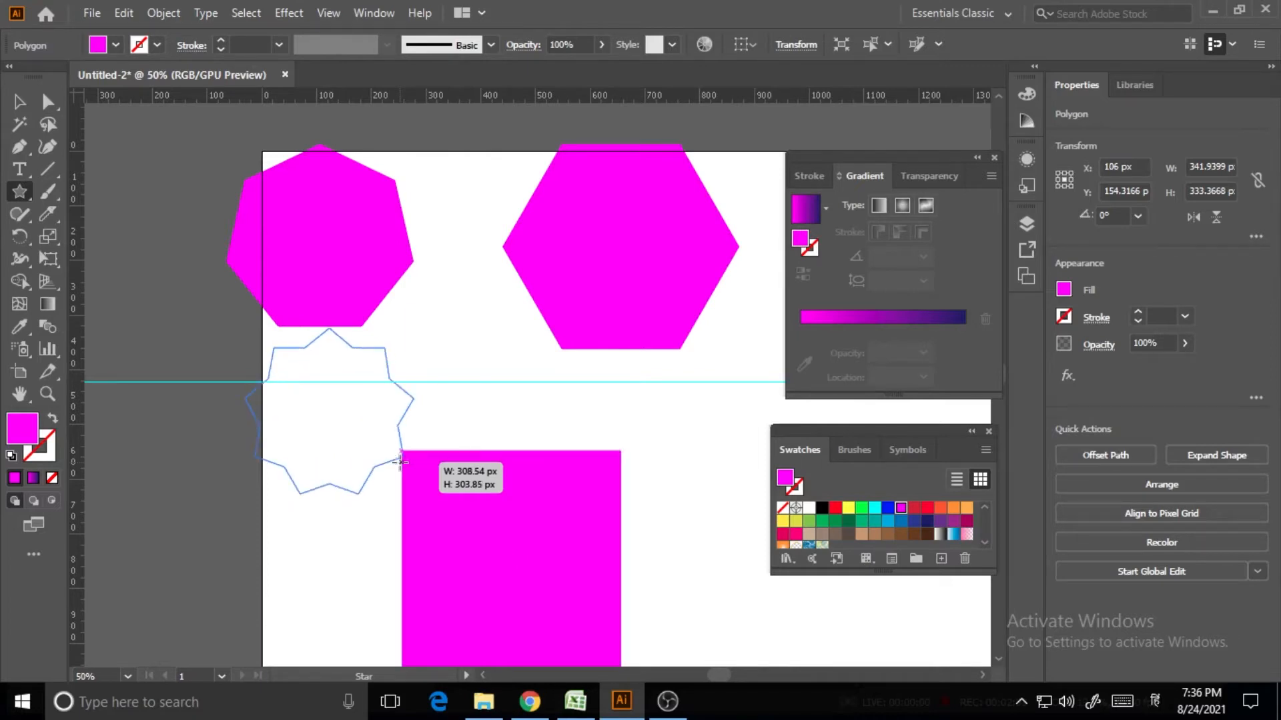
pyautogui.moveTo(400, 462); pyautogui.dragTo(400, 462)
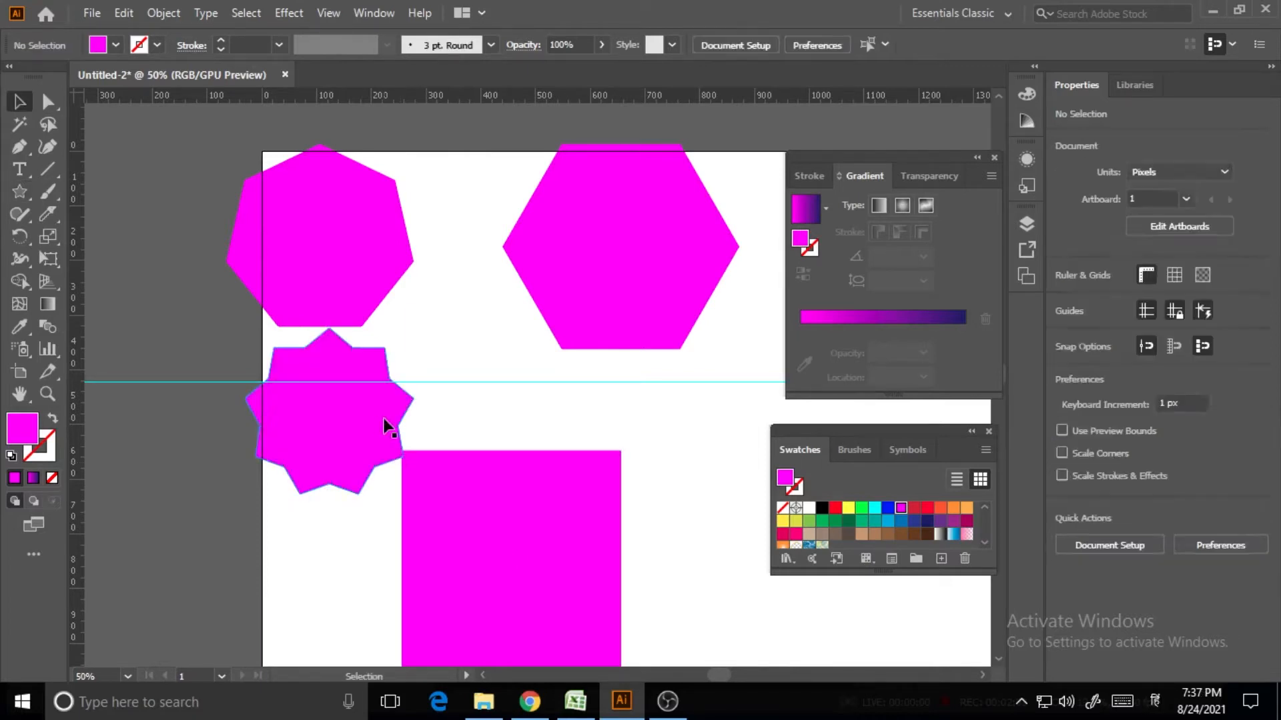
# Nudge the star slightly right so it sits beside the square
pyautogui.click(362, 417)
pyautogui.click(486, 403)
pyautogui.moveTo(346, 416)
pyautogui.mouseDown()
pyautogui.moveTo(352, 429)
pyautogui.moveTo(383, 427)
pyautogui.moveTo(354, 425)
pyautogui.mouseUp()
pyautogui.click(539, 386)
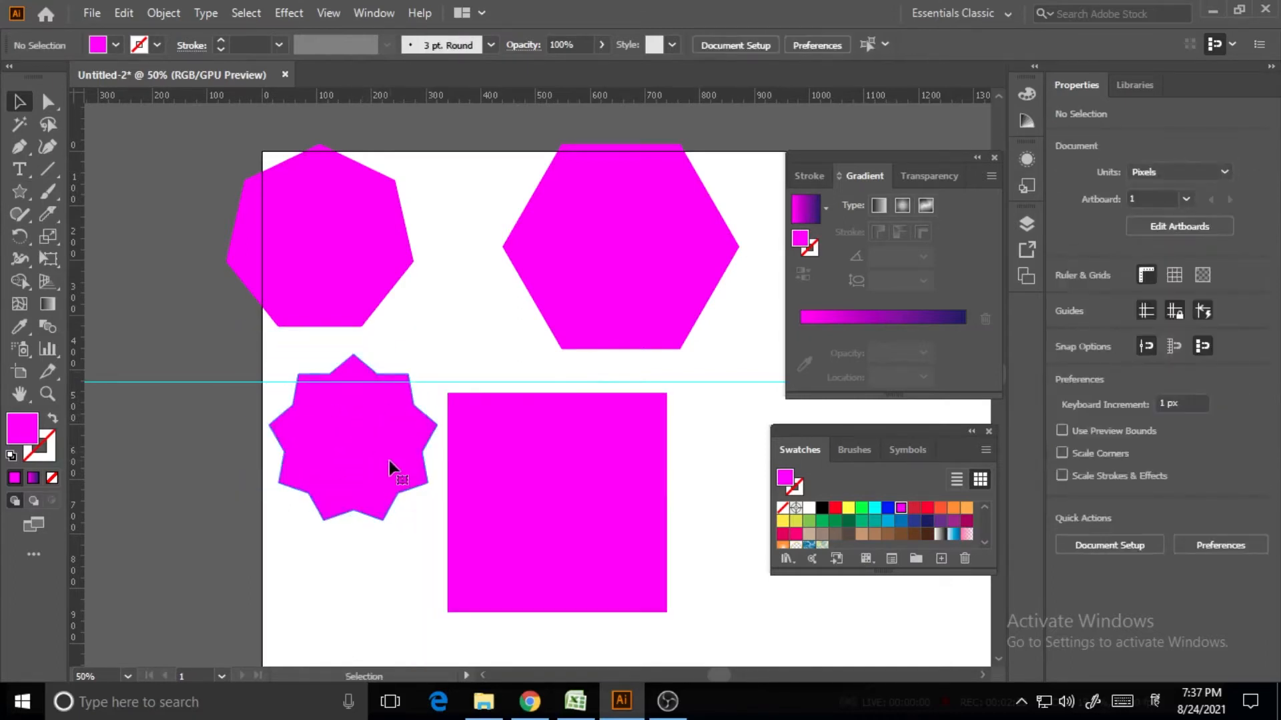
pyautogui.click(394, 466)
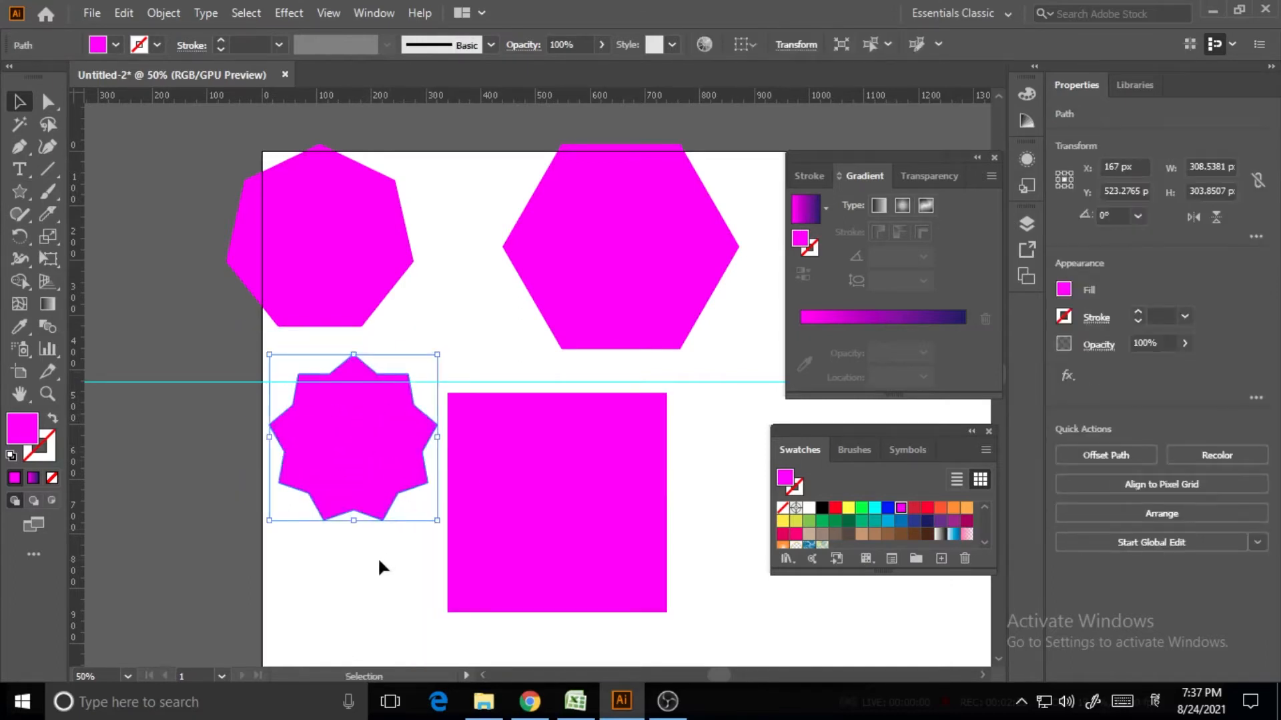
# Select the heptagon and switch to the Knife tool
pyautogui.click(54, 214)
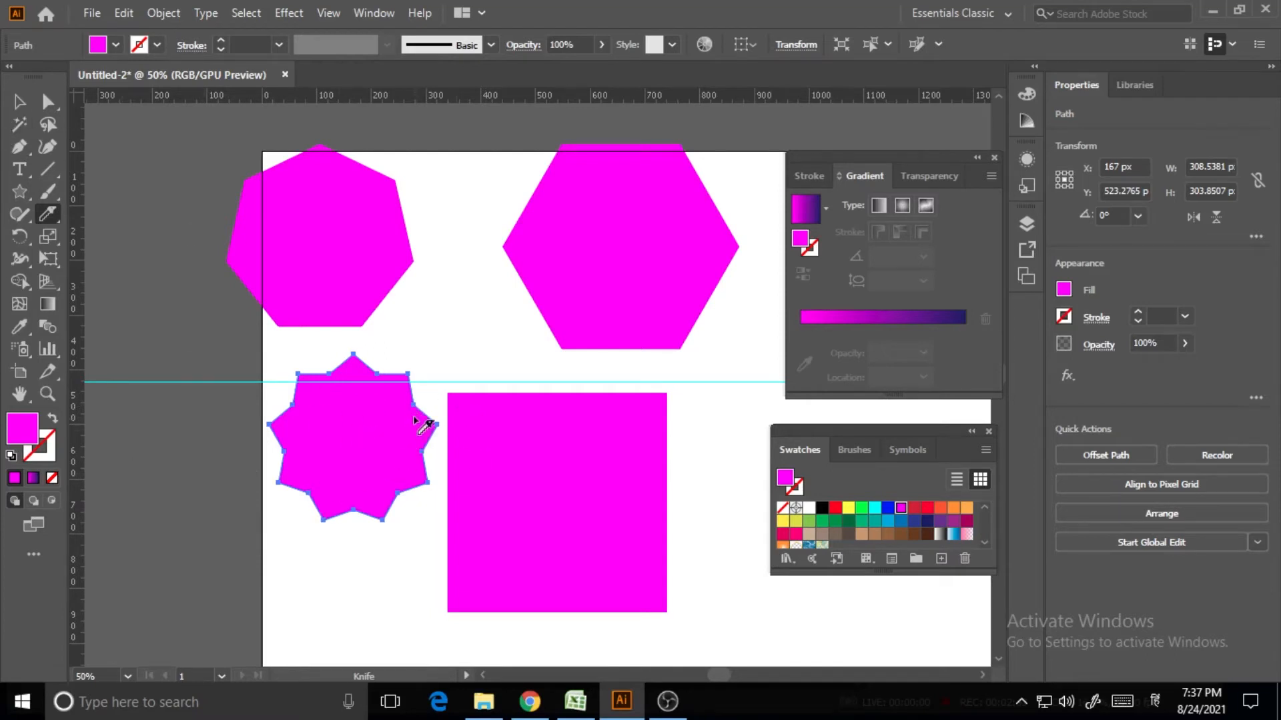
pyautogui.click(19, 101)
pyautogui.click(362, 207)
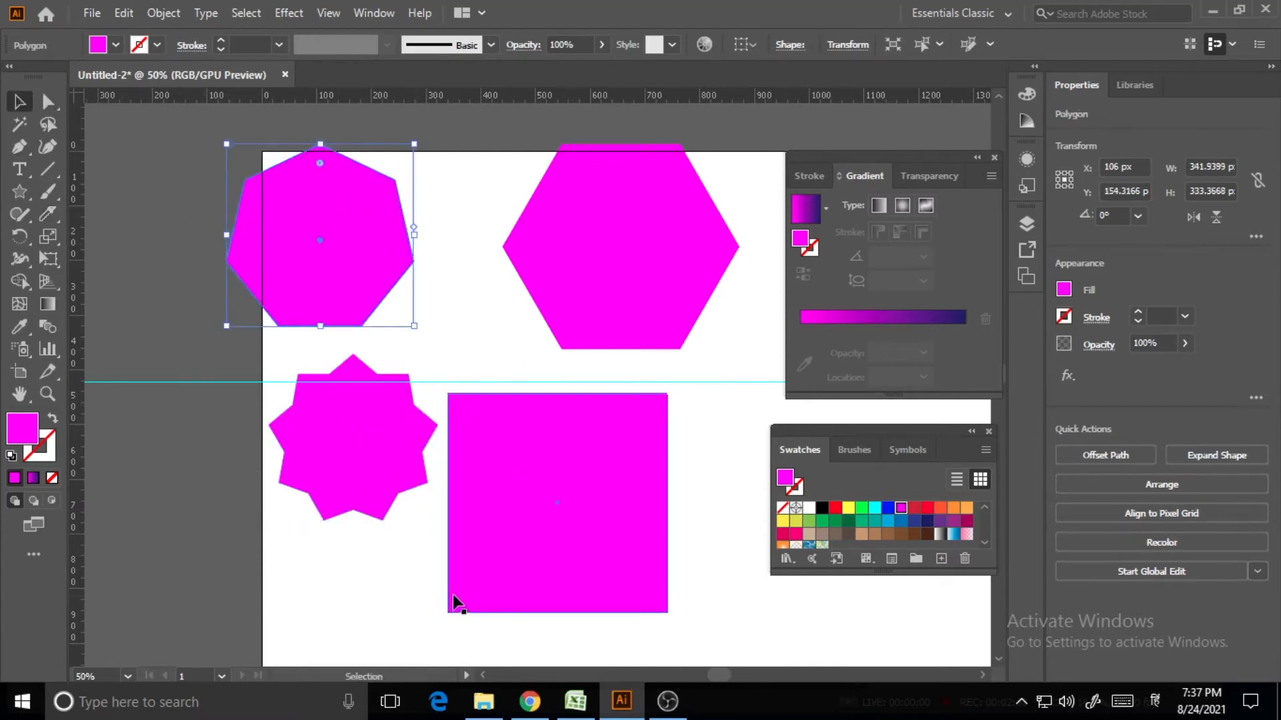
pyautogui.click(47, 213)
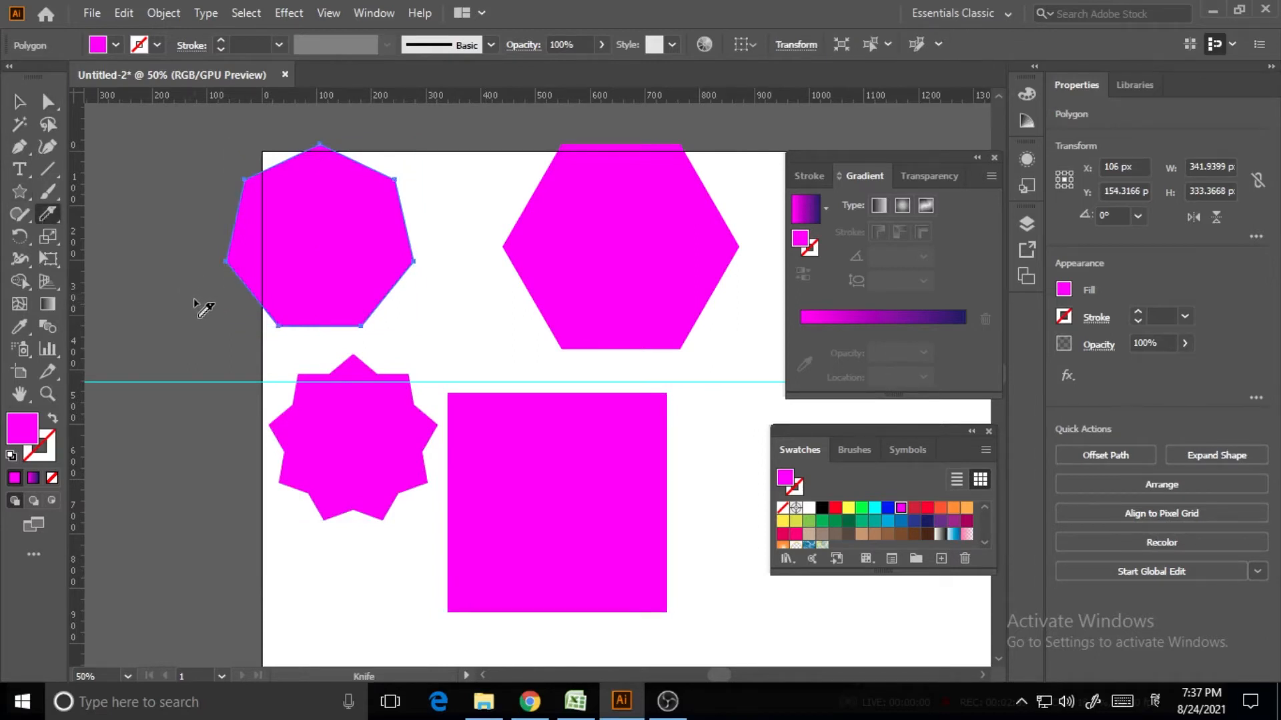
# Slice the heptagon with a curved Knife cut from left to top-right, retrying twice
pyautogui.moveTo(231, 258); pyautogui.dragTo(440, 191)
pyautogui.hotkey('ctrl', 'z')
pyautogui.moveTo(190, 285)
pyautogui.mouseDown()
pyautogui.moveTo(472, 123)
pyautogui.moveTo(401, 94)
pyautogui.mouseUp()
pyautogui.hotkey('ctrl', 'z')
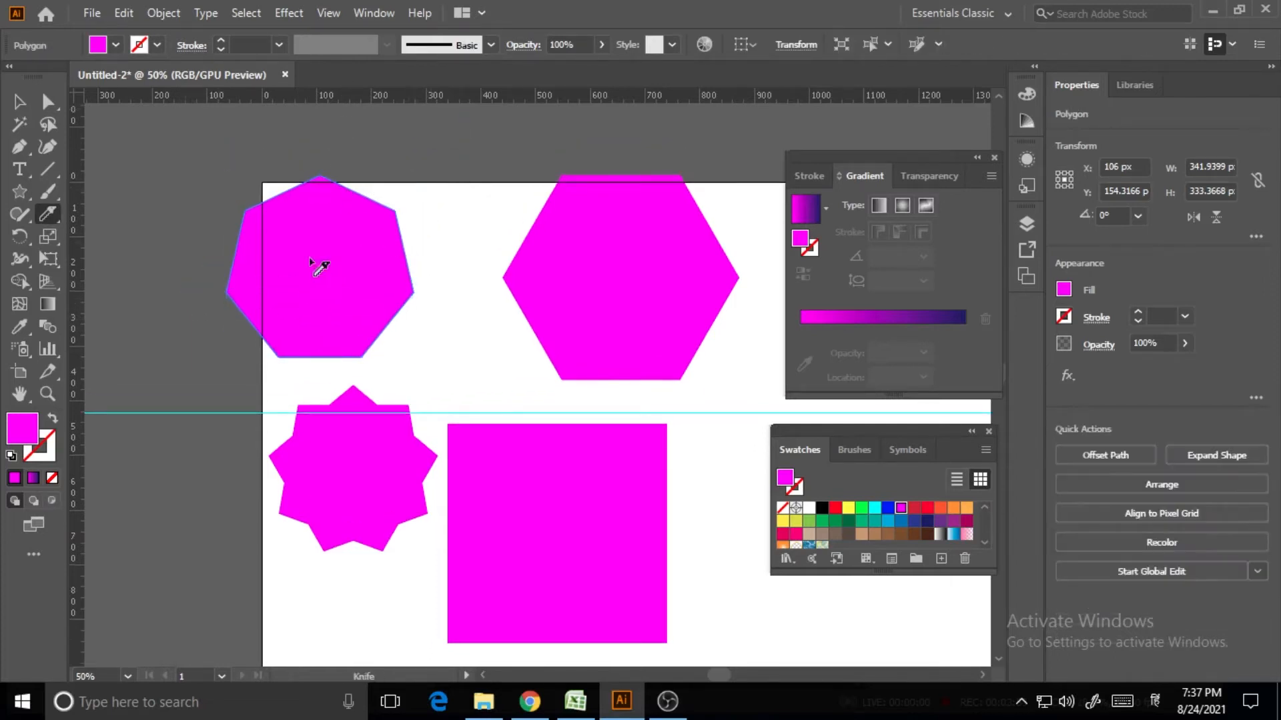
pyautogui.moveTo(190, 311)
pyautogui.mouseDown()
pyautogui.moveTo(309, 272)
pyautogui.moveTo(390, 197)
pyautogui.mouseUp()
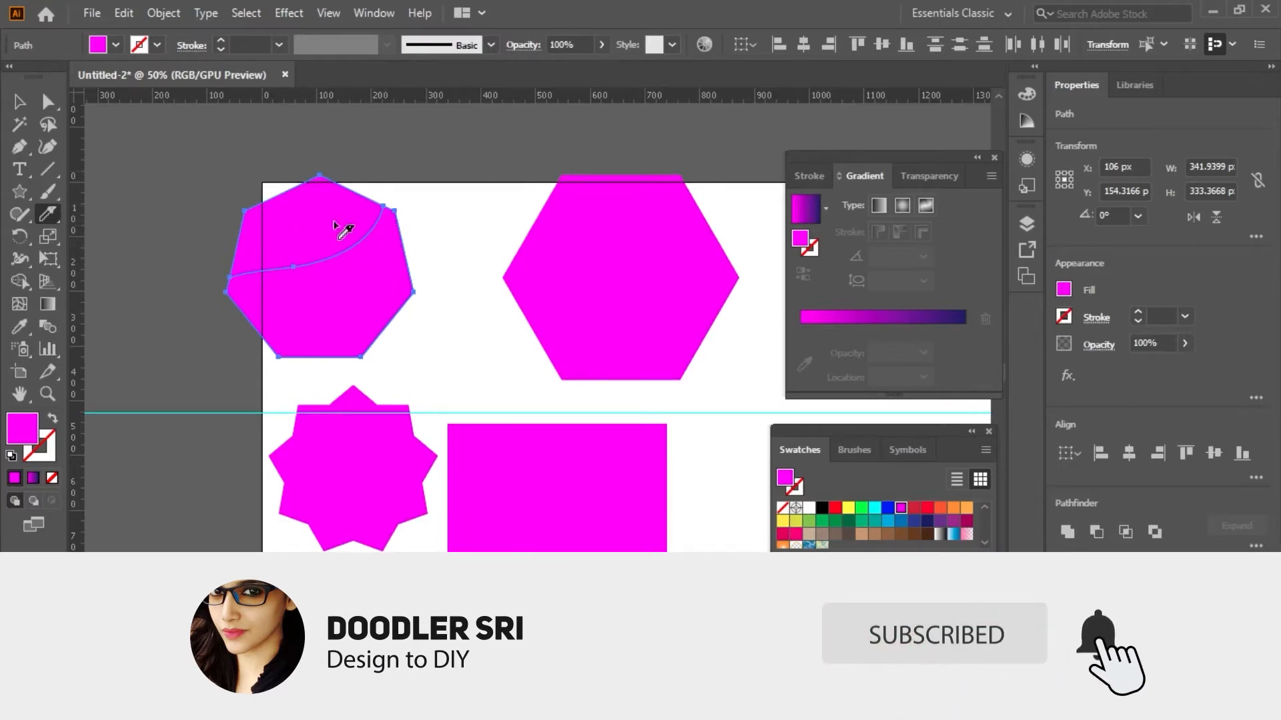
# Inspect the heptagon's upper and lower cut pieces, then undo the knife cut
pyautogui.click(19, 102)
pyautogui.click(297, 214)
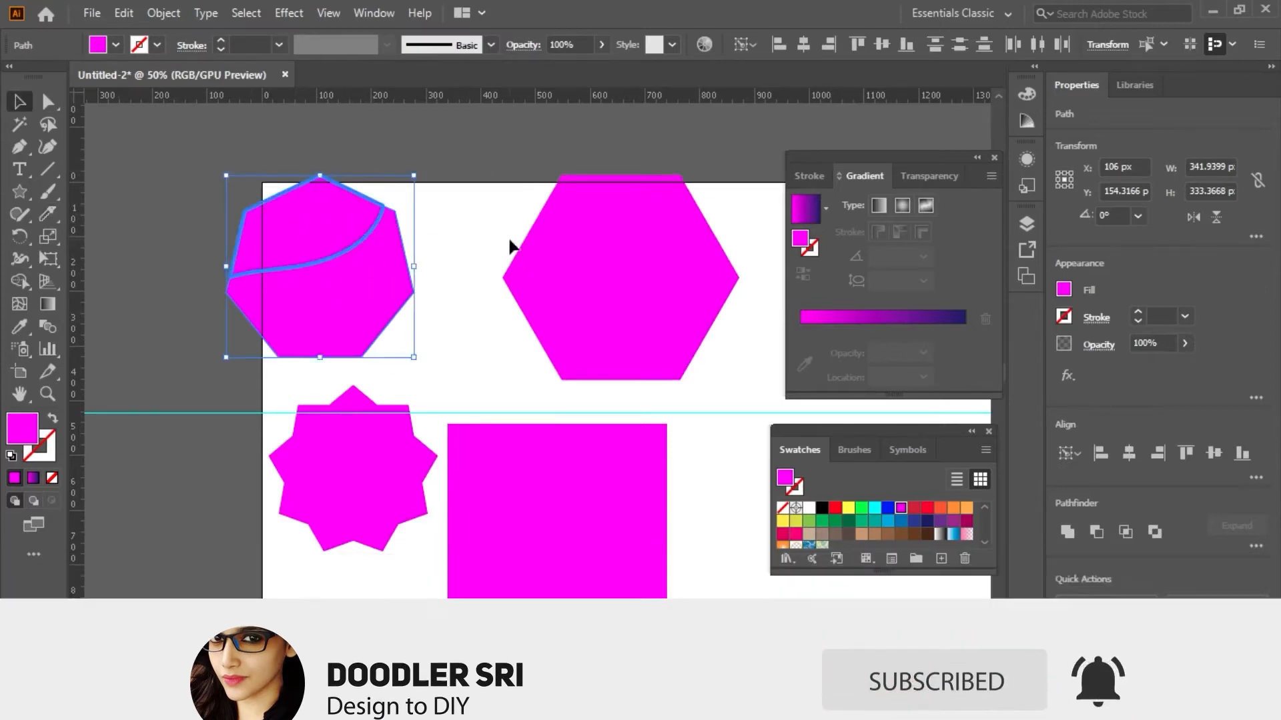
pyautogui.click(509, 247)
pyautogui.click(326, 249)
pyautogui.click(343, 319)
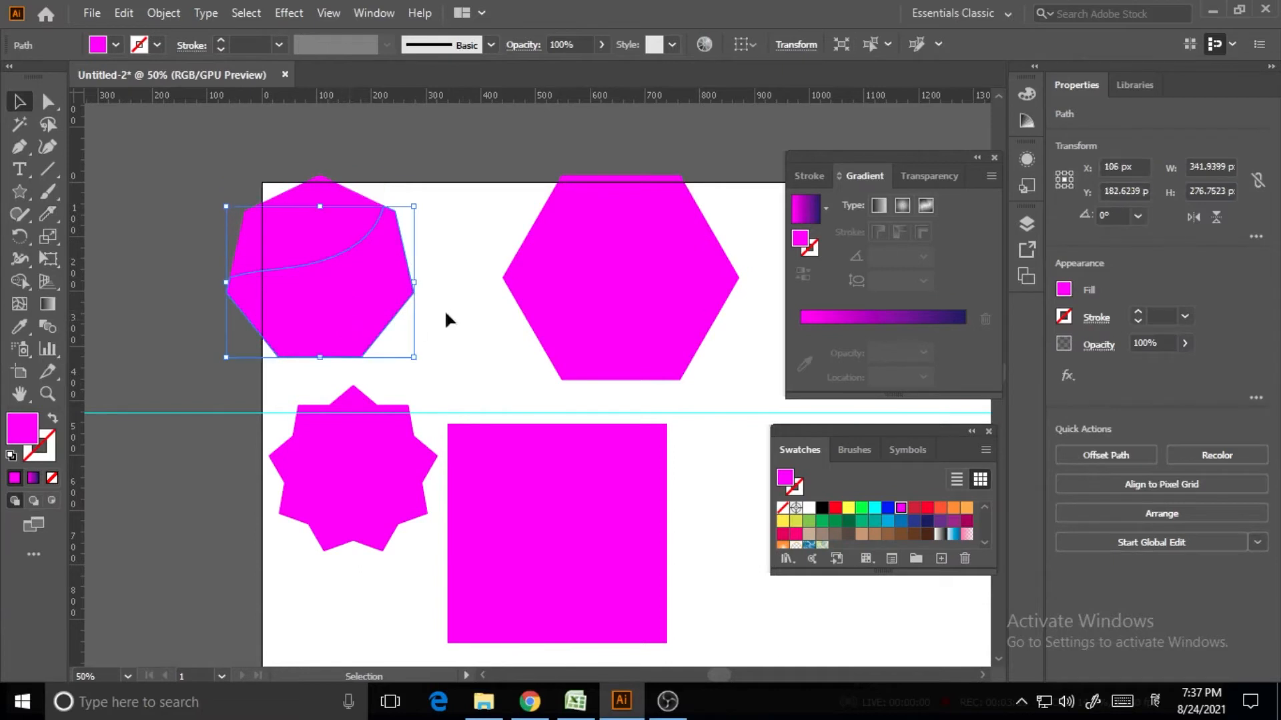
pyautogui.click(446, 320)
pyautogui.click(338, 306)
pyautogui.click(459, 321)
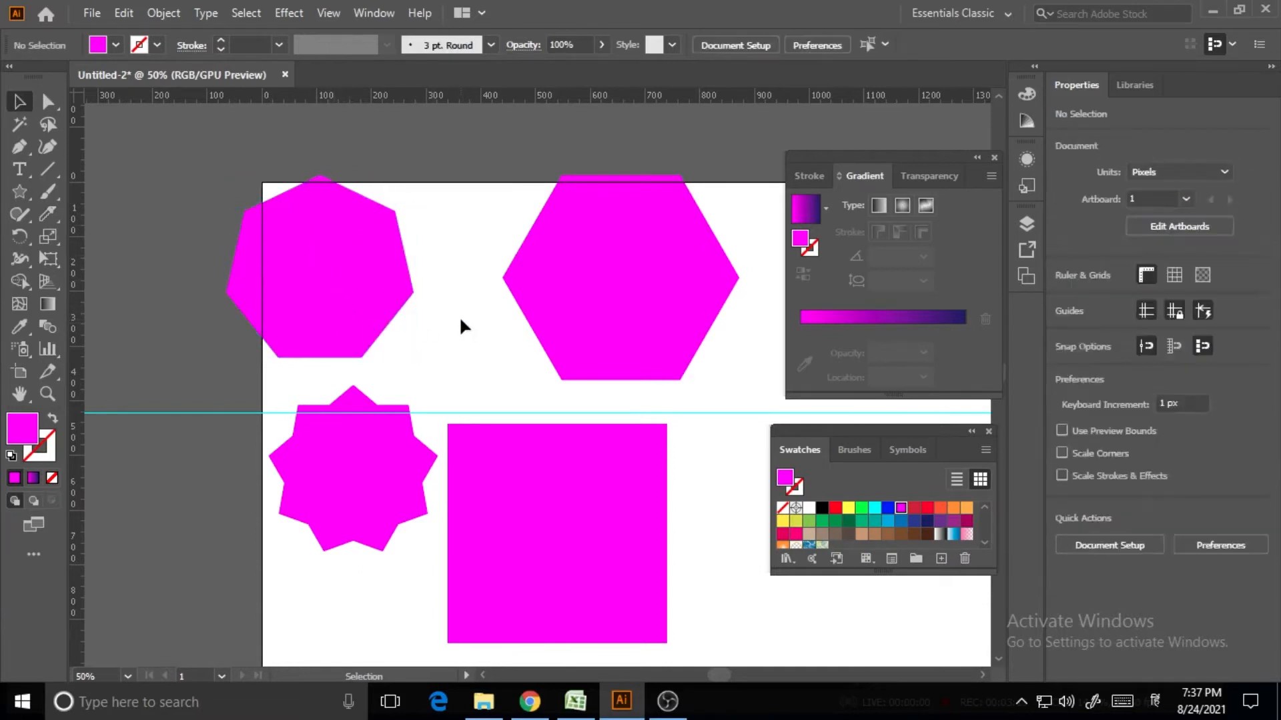
pyautogui.click(317, 251)
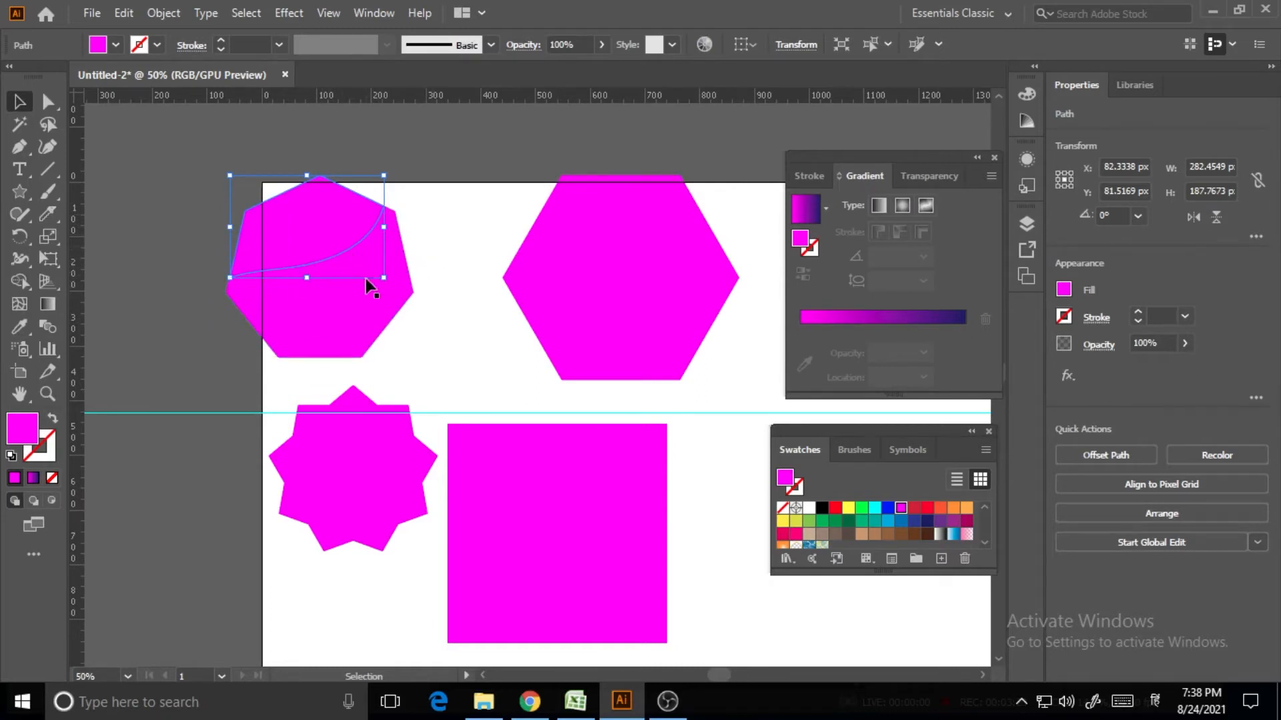
pyautogui.click(465, 252)
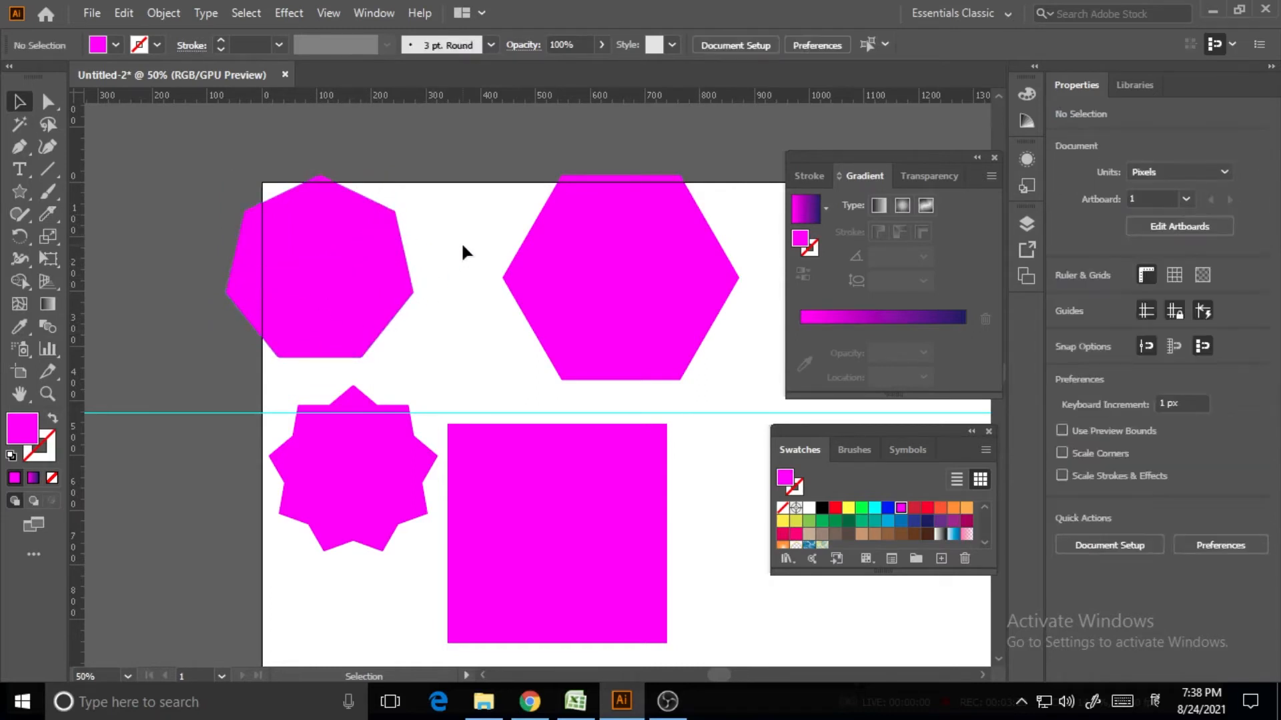
pyautogui.hotkey('ctrl', 'z')
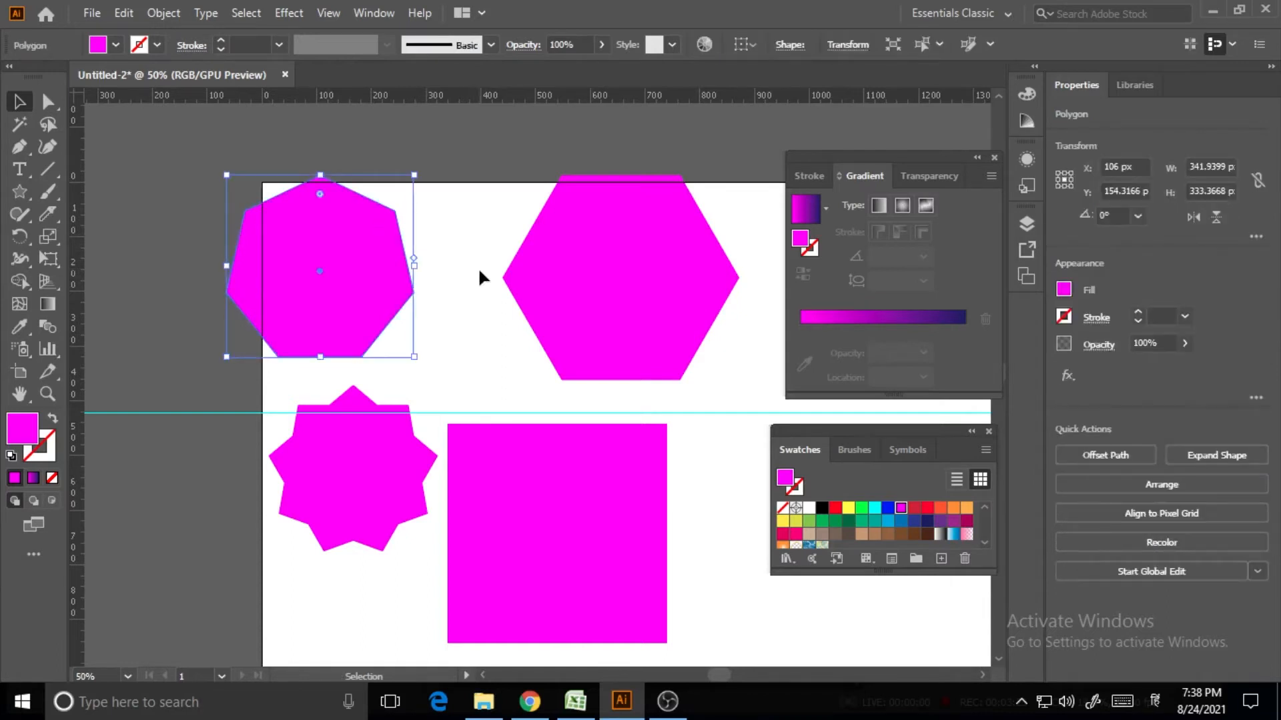
# Cut the heptagon along a wavy curve with the Knife, redrawing until it fits
pyautogui.click(478, 268)
pyautogui.click(50, 218)
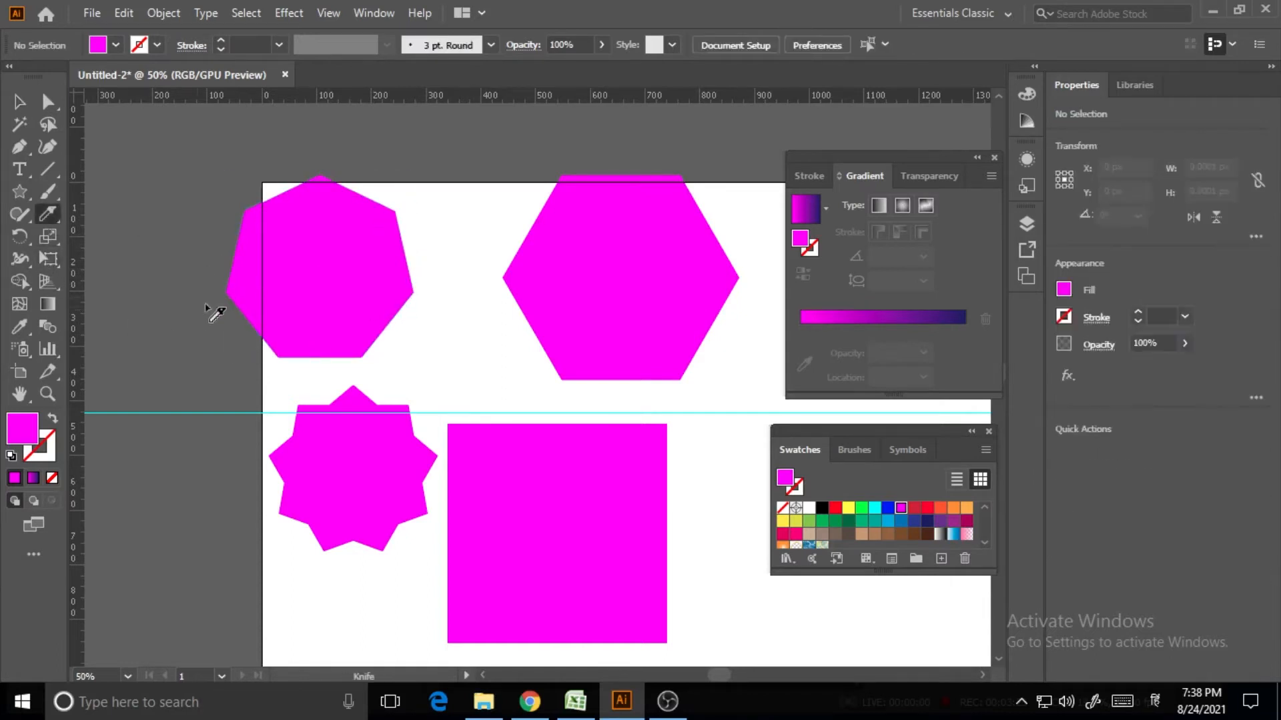
pyautogui.moveTo(211, 309)
pyautogui.mouseDown()
pyautogui.moveTo(374, 197)
pyautogui.moveTo(465, 272)
pyautogui.mouseUp()
pyautogui.click(465, 272)
pyautogui.moveTo(206, 329)
pyautogui.mouseDown()
pyautogui.moveTo(400, 163)
pyautogui.moveTo(358, 218)
pyautogui.mouseUp()
pyautogui.hotkey('ctrl', 'z')
pyautogui.moveTo(191, 305)
pyautogui.mouseDown()
pyautogui.moveTo(410, 205)
pyautogui.moveTo(385, 195)
pyautogui.mouseUp()
# Select the heptagon's upper cut piece, about 308 × 189.5 px
pyautogui.click(19, 104)
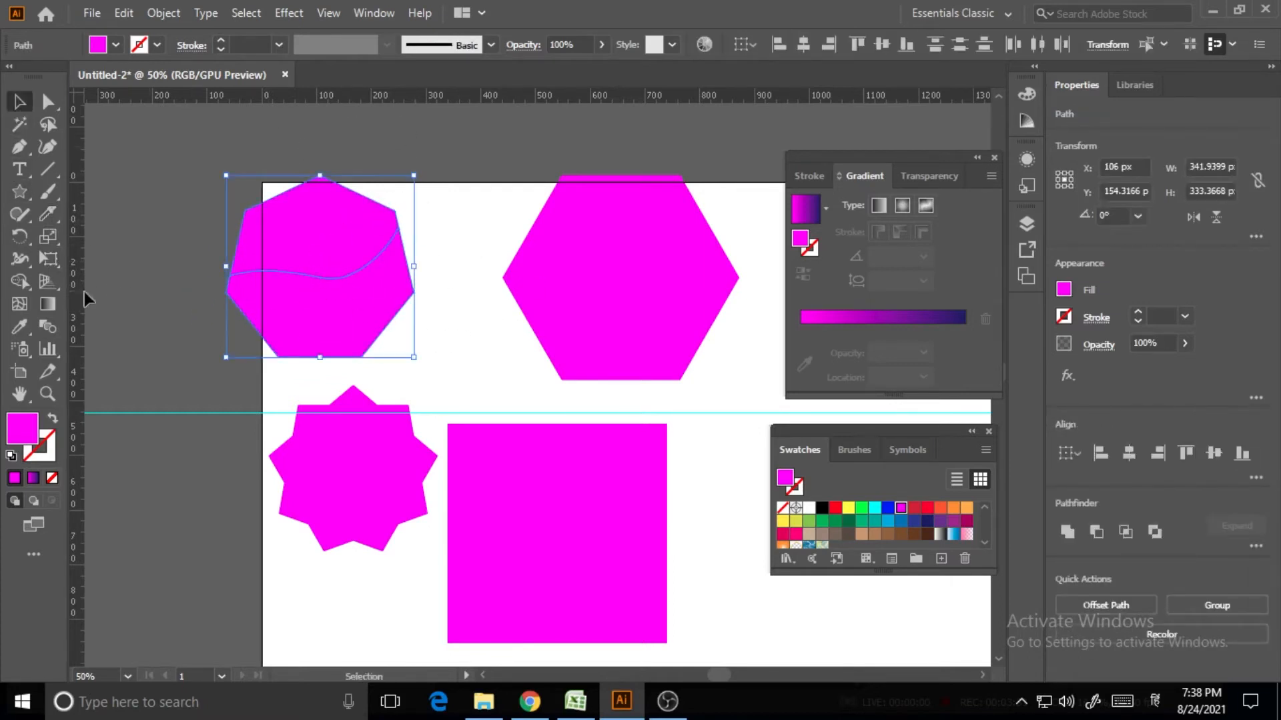
pyautogui.click(89, 293)
pyautogui.click(355, 254)
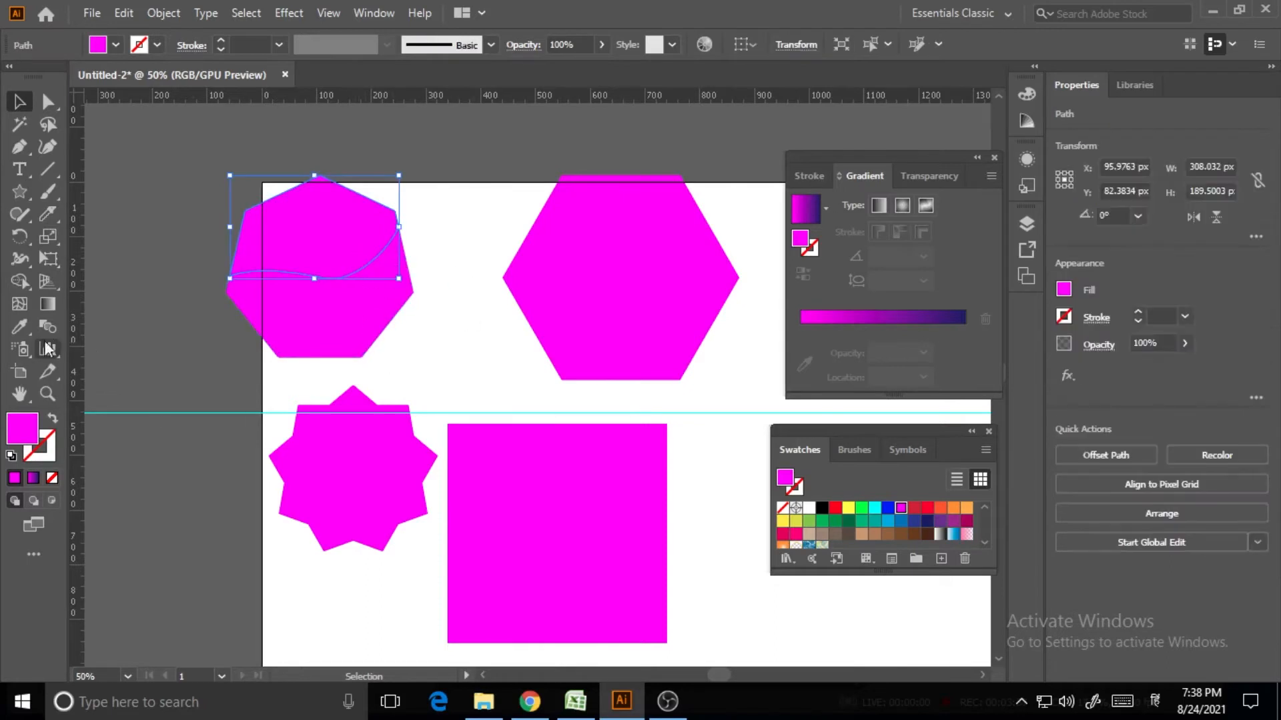
pyautogui.click(178, 363)
pyautogui.click(298, 249)
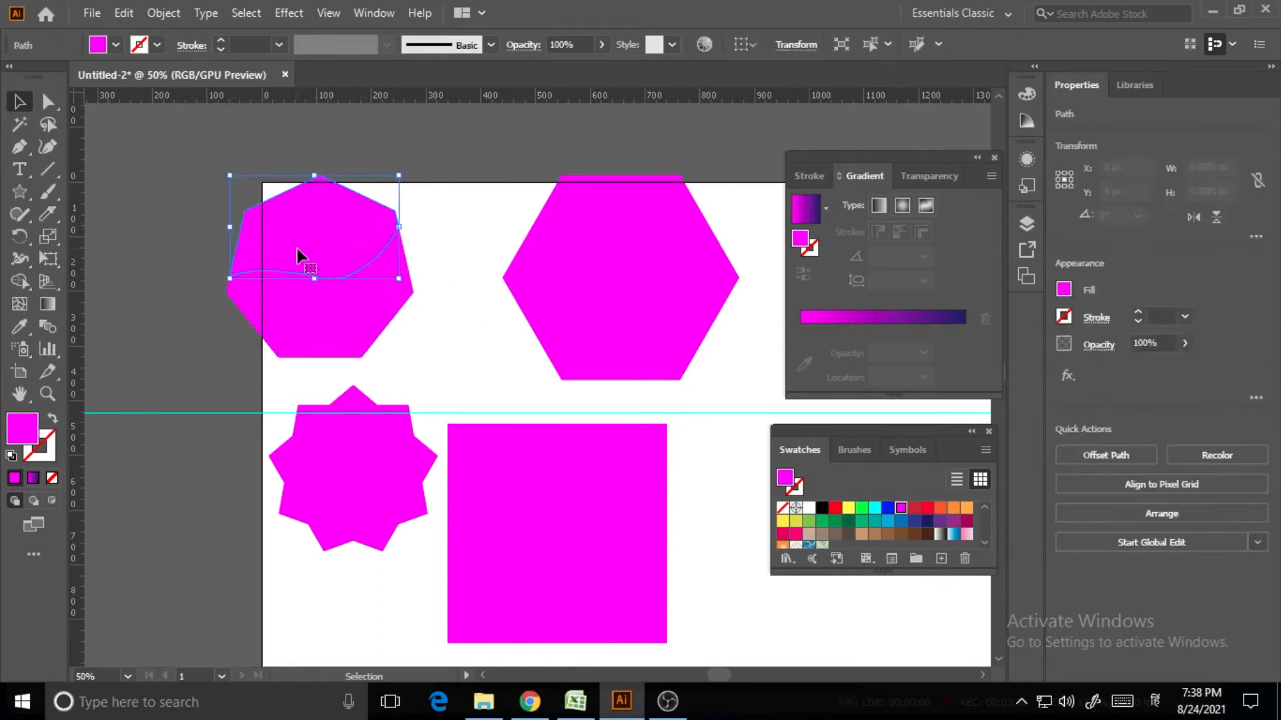
# Give the upper piece a magenta-to-navy linear gradient at about 143°, navy at upper left
pyautogui.click(34, 479)
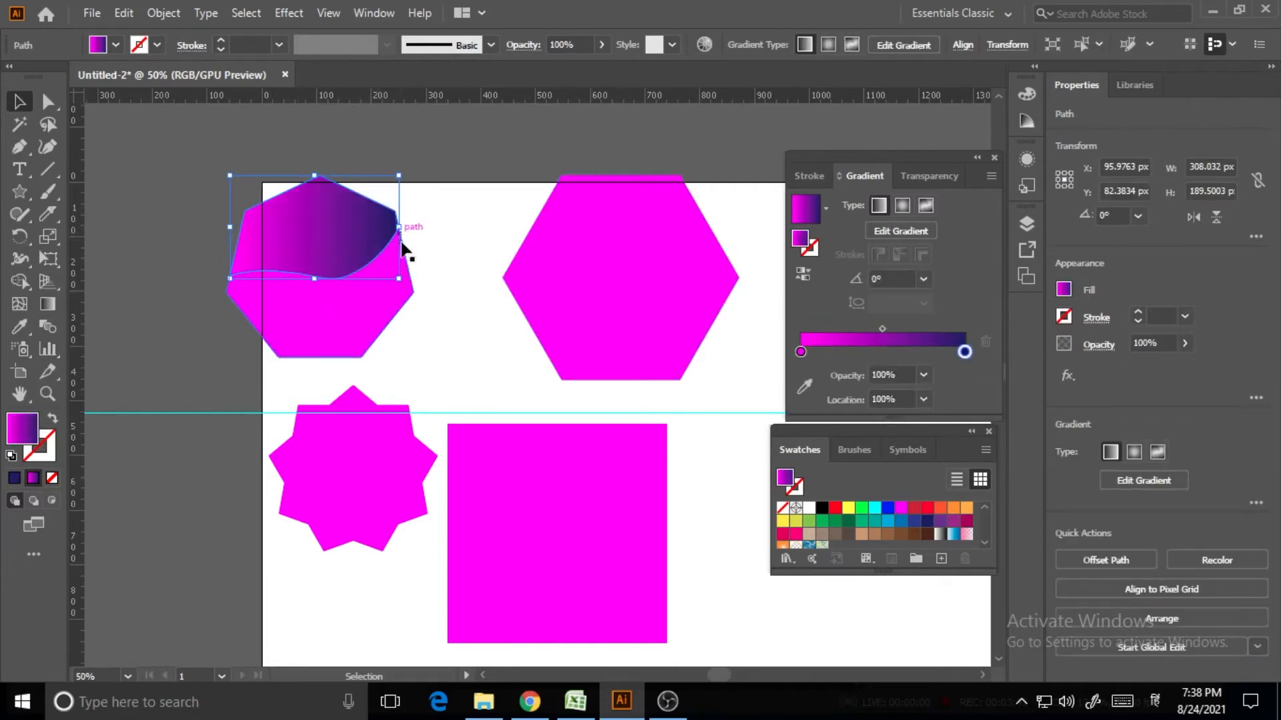
pyautogui.click(45, 302)
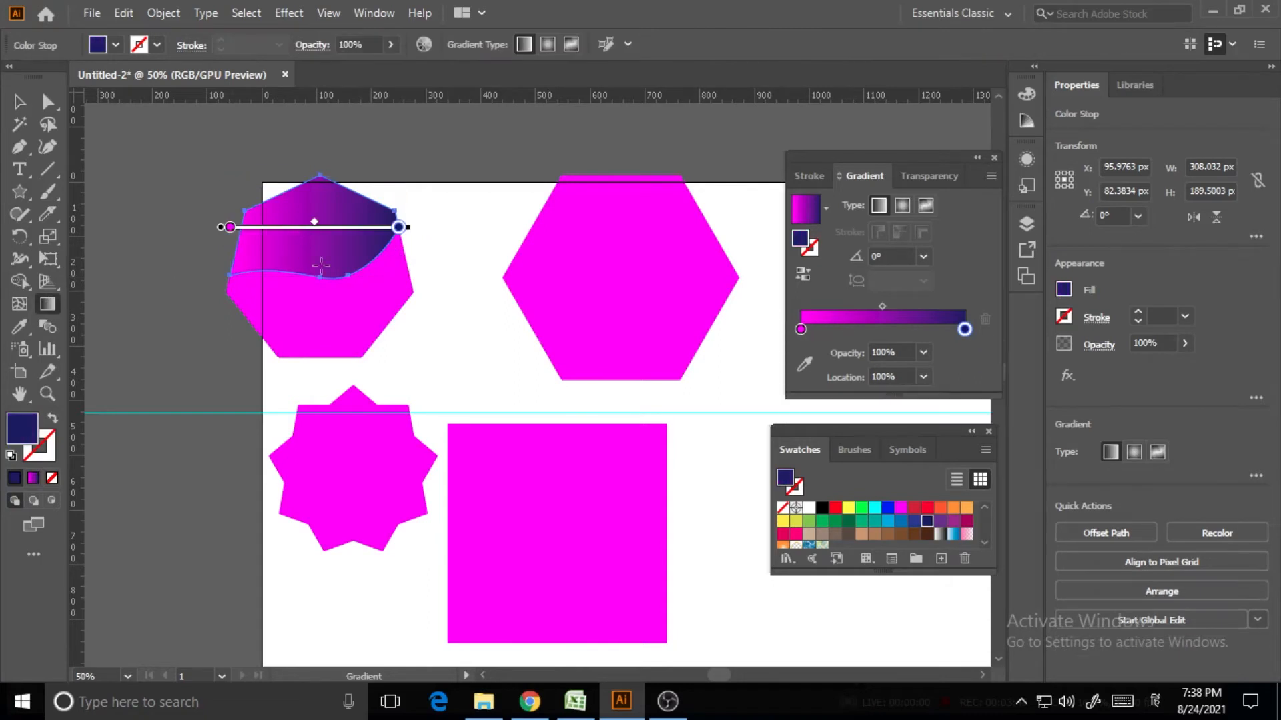
pyautogui.moveTo(308, 285); pyautogui.dragTo(327, 185)
pyautogui.click(391, 274)
pyautogui.moveTo(388, 288); pyautogui.dragTo(275, 216)
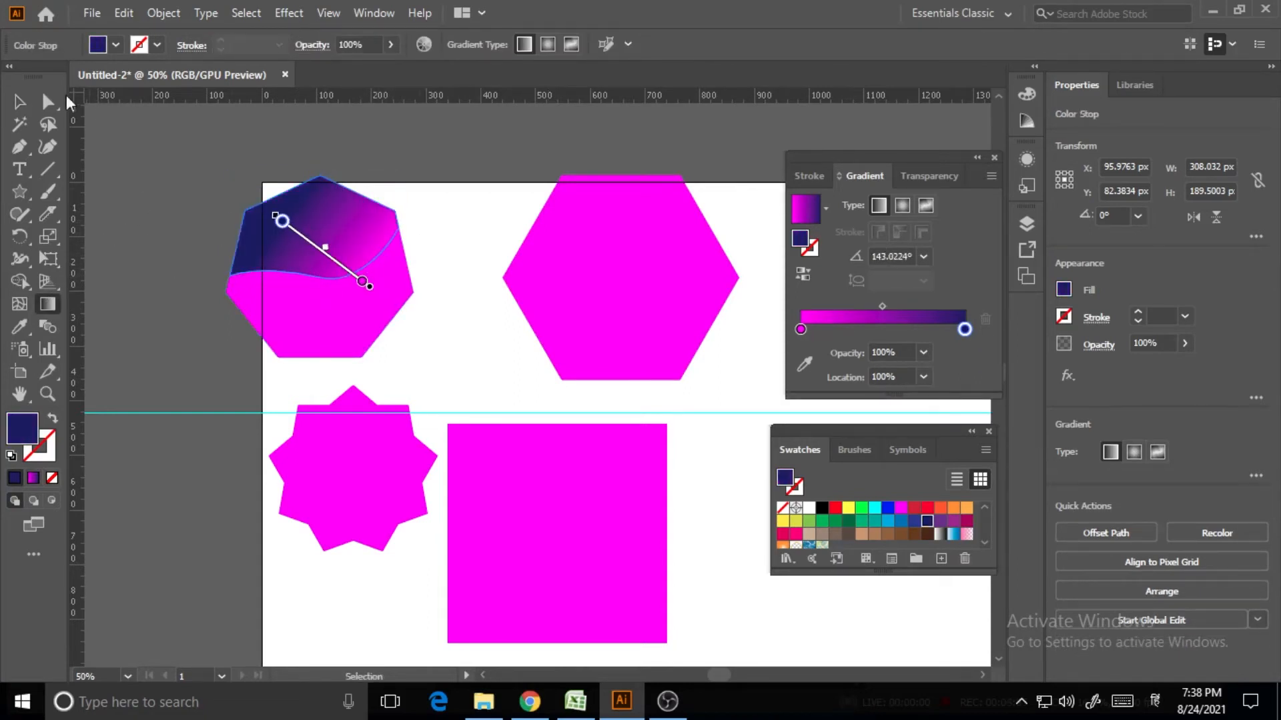
pyautogui.click(19, 102)
pyautogui.click(672, 476)
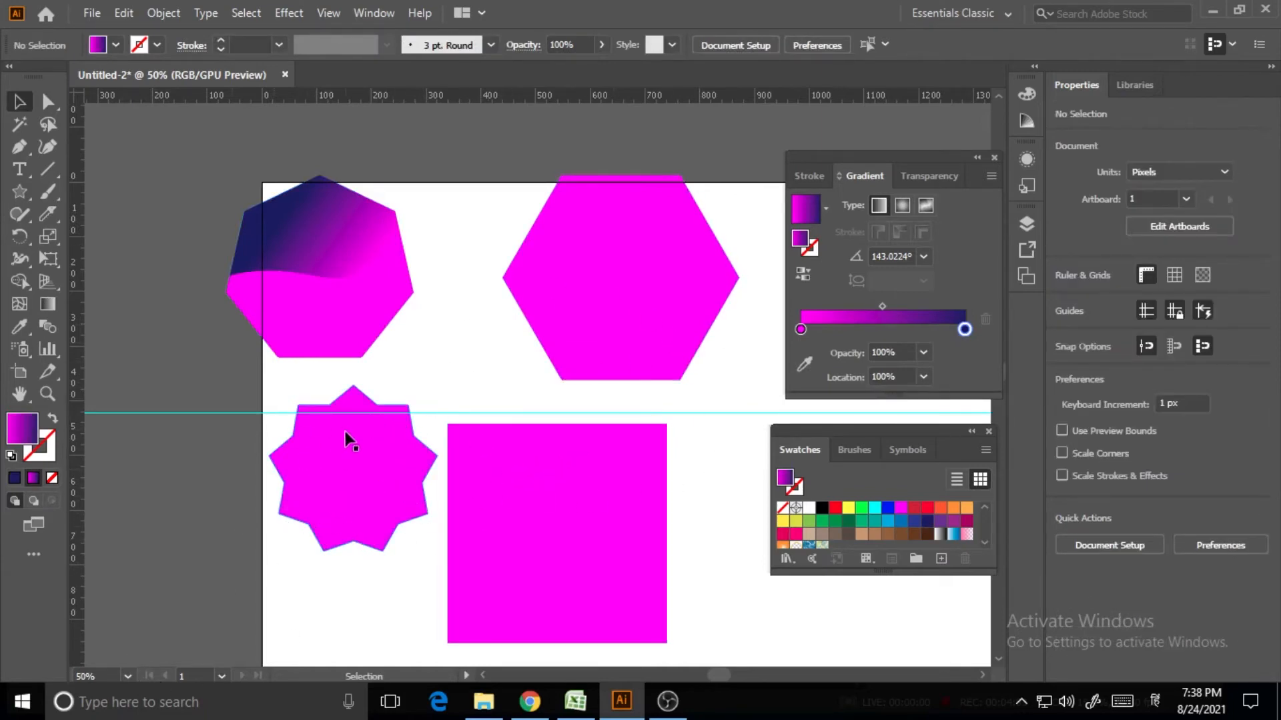
# Cut the star diagonally from upper right to lower left with the Knife
pyautogui.click(403, 467)
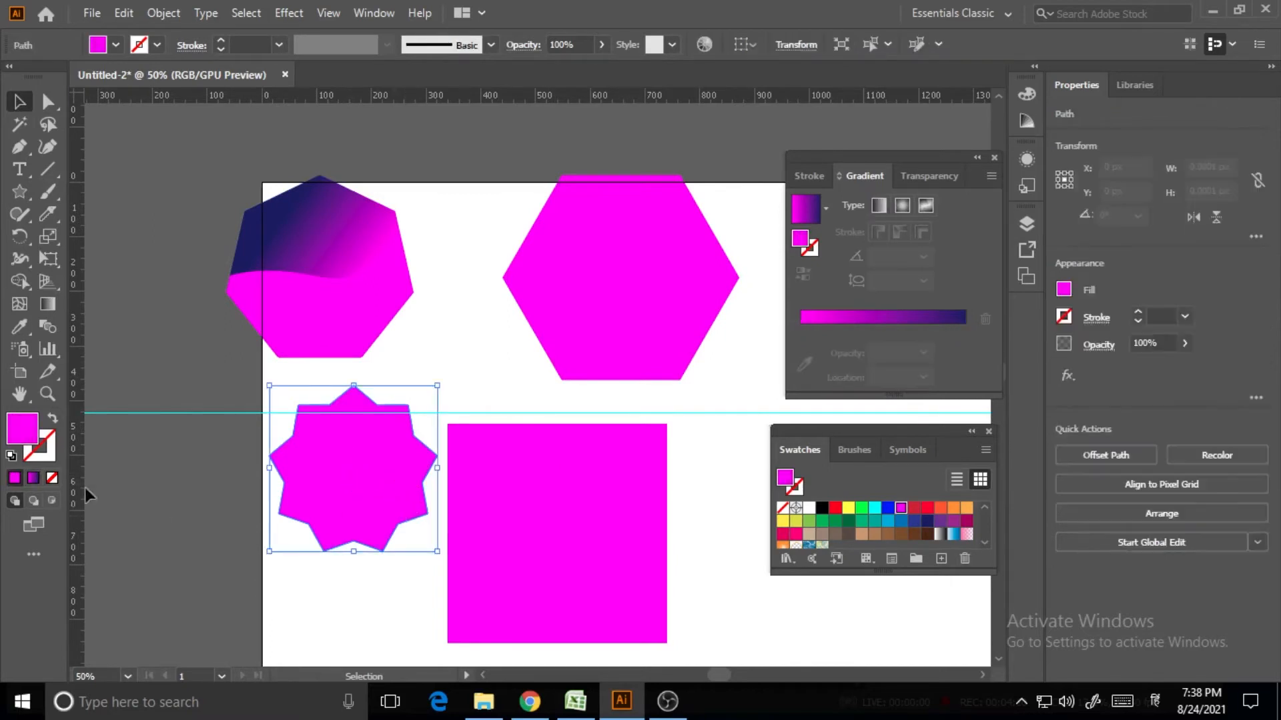
pyautogui.moveTo(47, 215); pyautogui.dragTo(82, 226)
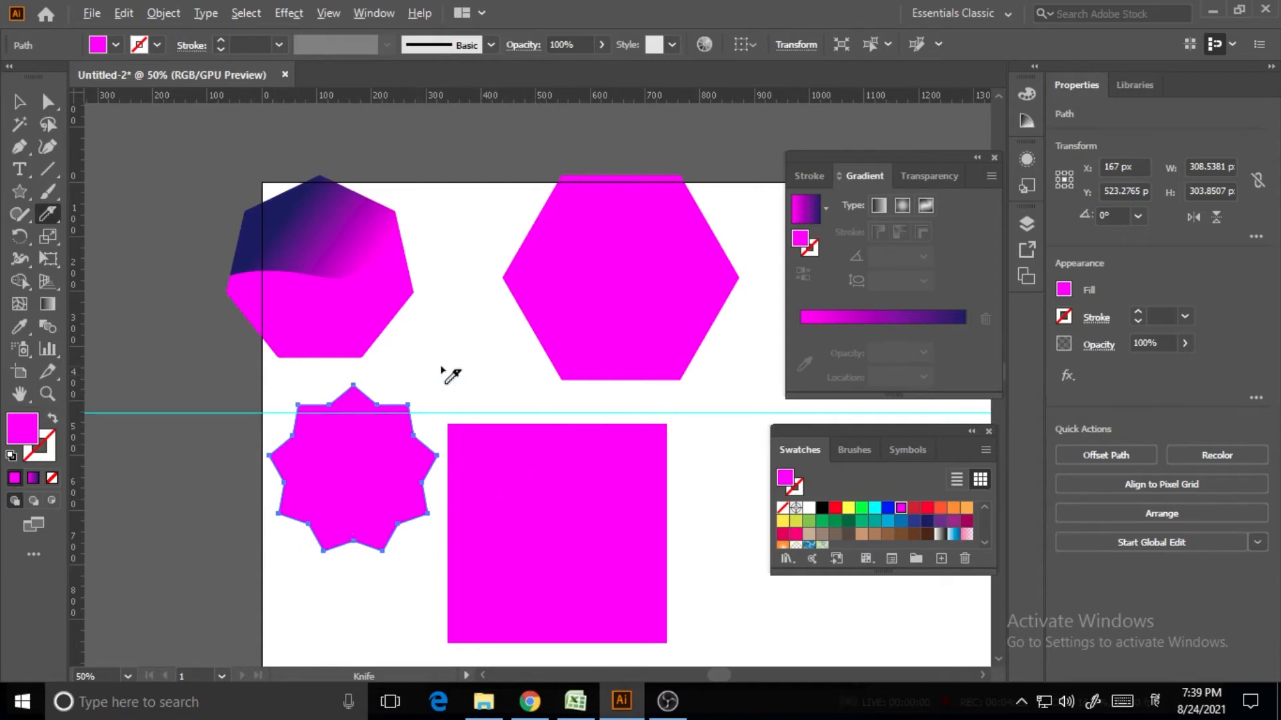
pyautogui.moveTo(443, 367)
pyautogui.mouseDown()
pyautogui.moveTo(437, 400)
pyautogui.moveTo(343, 535)
pyautogui.moveTo(275, 598)
pyautogui.mouseUp()
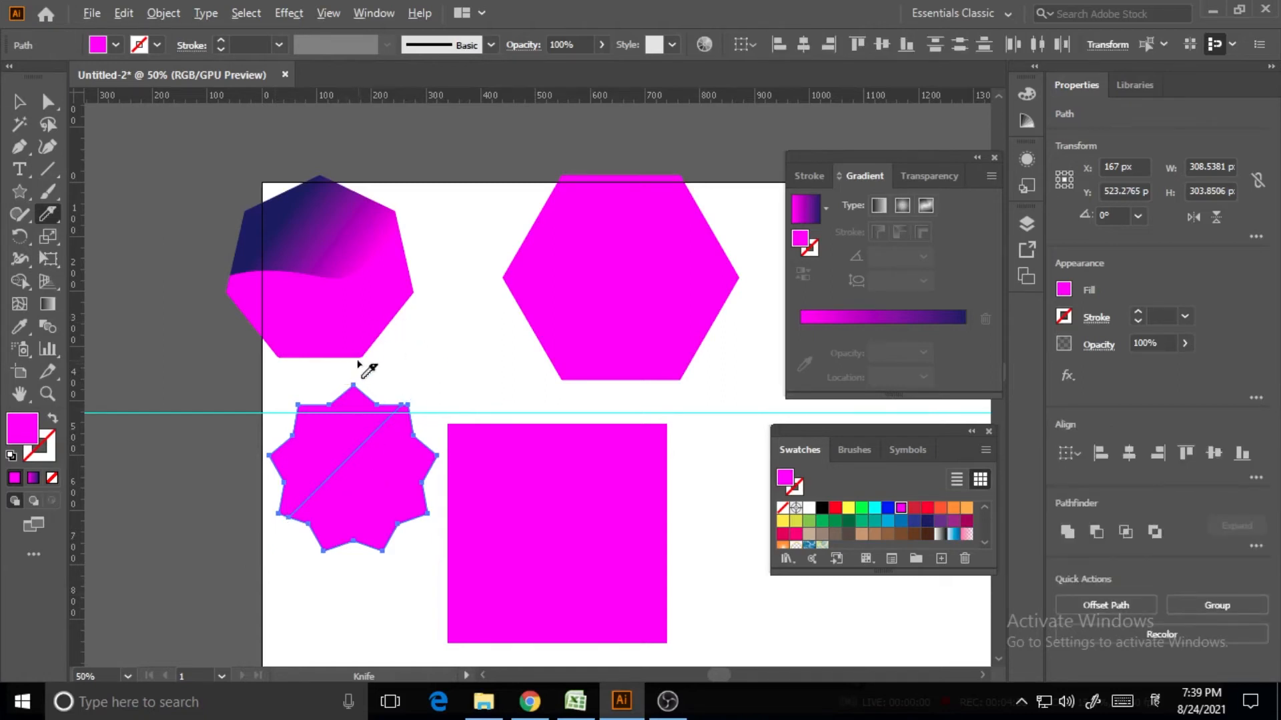
# Add a straight vertical cut and a horizontal cut through the star
pyautogui.moveTo(355, 366); pyautogui.dragTo(358, 427)
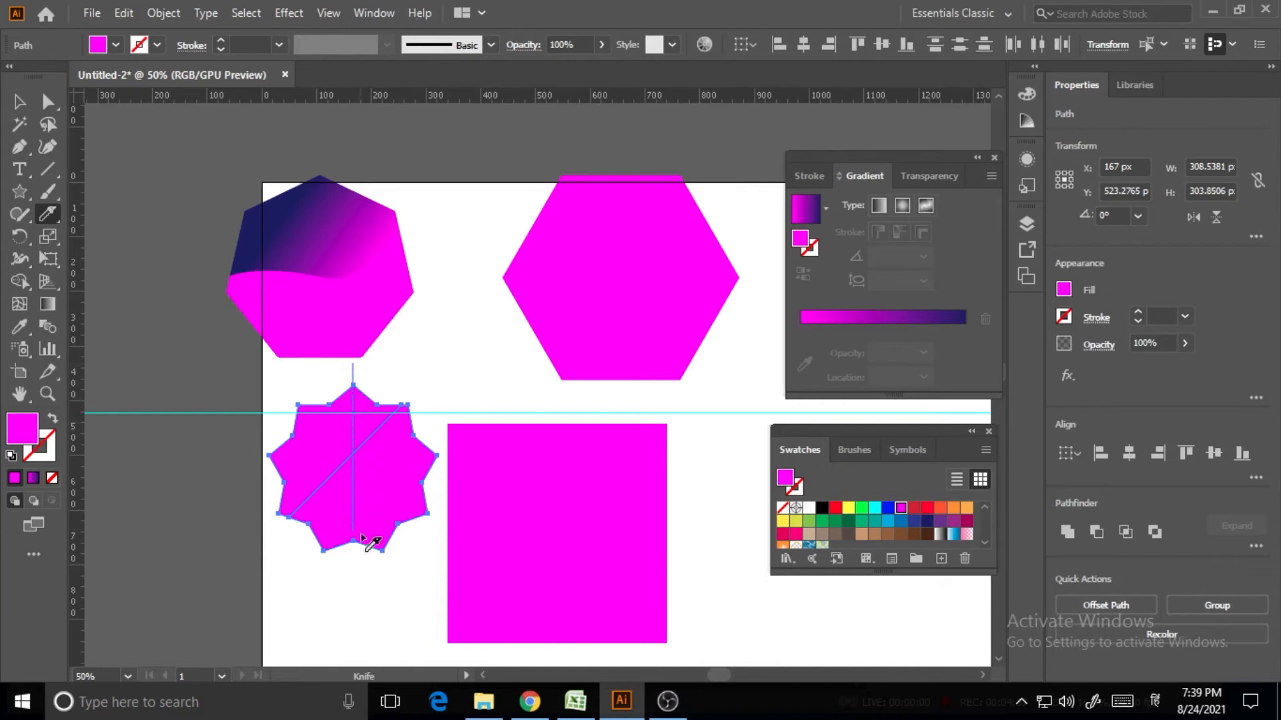
pyautogui.moveTo(362, 536); pyautogui.dragTo(359, 601)
pyautogui.moveTo(220, 462); pyautogui.dragTo(281, 461)
pyautogui.moveTo(387, 454); pyautogui.dragTo(459, 454)
# Copy the heptagon's magenta-to-navy gradient onto the star's right triangular piece
pyautogui.click(18, 103)
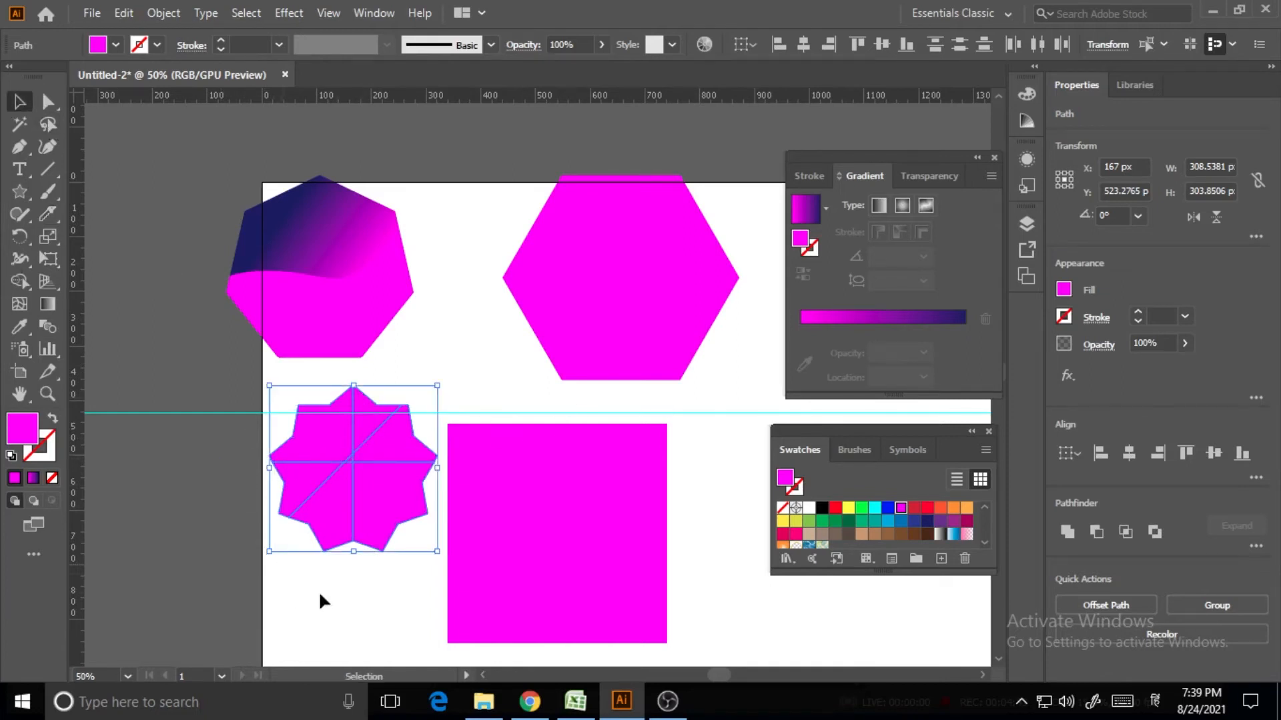
pyautogui.click(320, 593)
pyautogui.click(344, 501)
pyautogui.click(389, 496)
pyautogui.click(381, 434)
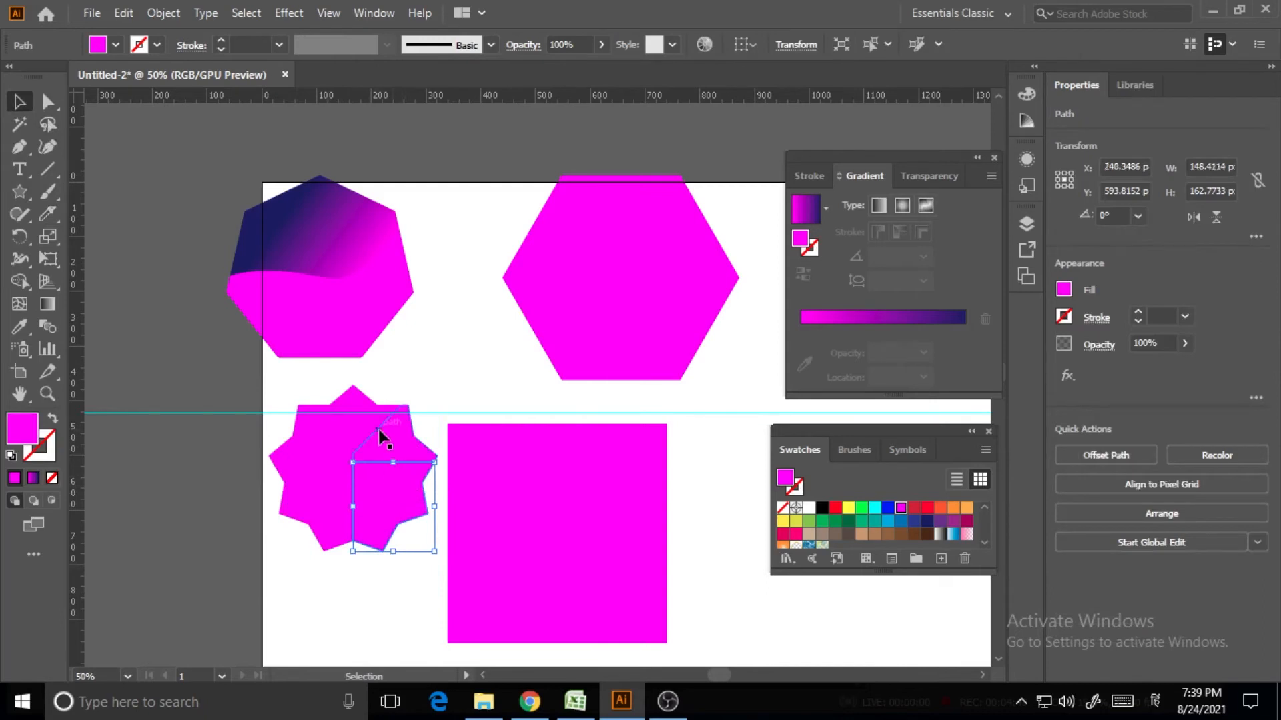
pyautogui.click(311, 455)
pyautogui.click(421, 389)
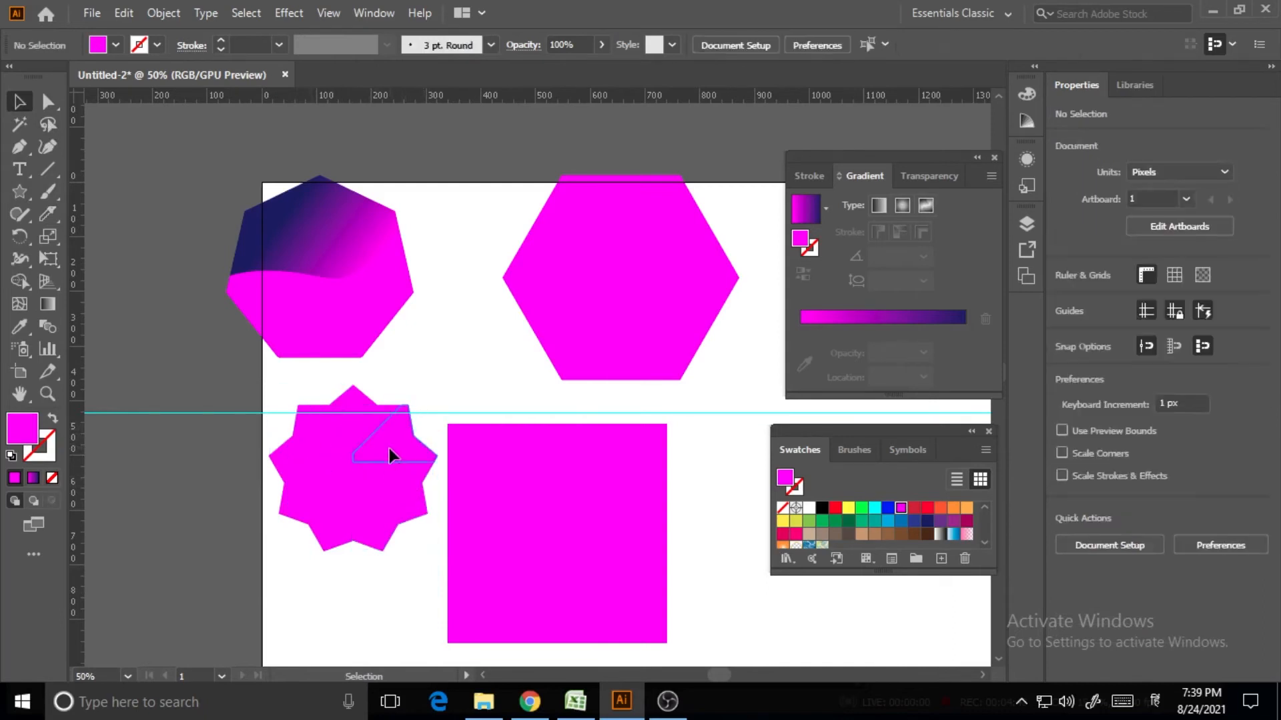
pyautogui.click(390, 448)
pyautogui.press('i')
pyautogui.click(316, 223)
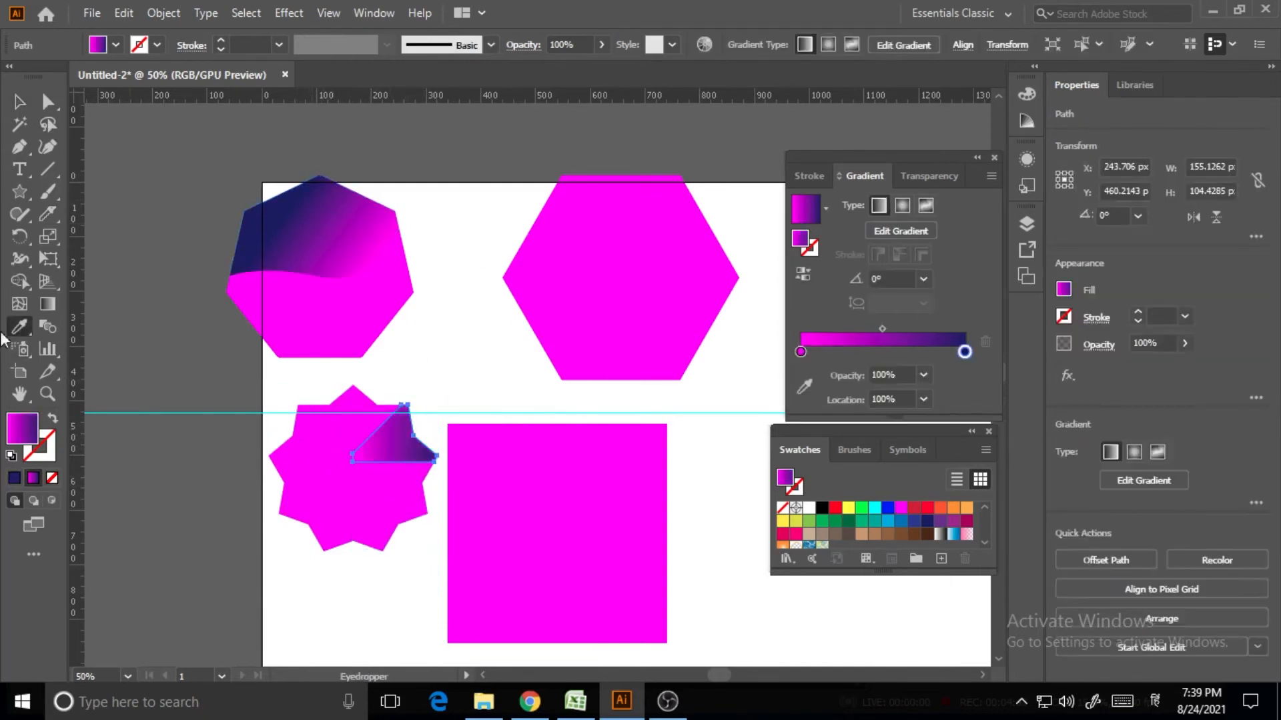
pyautogui.press('v')
# Apply the same gradient to the star's lower-left and upper-left pieces
pyautogui.click(337, 517)
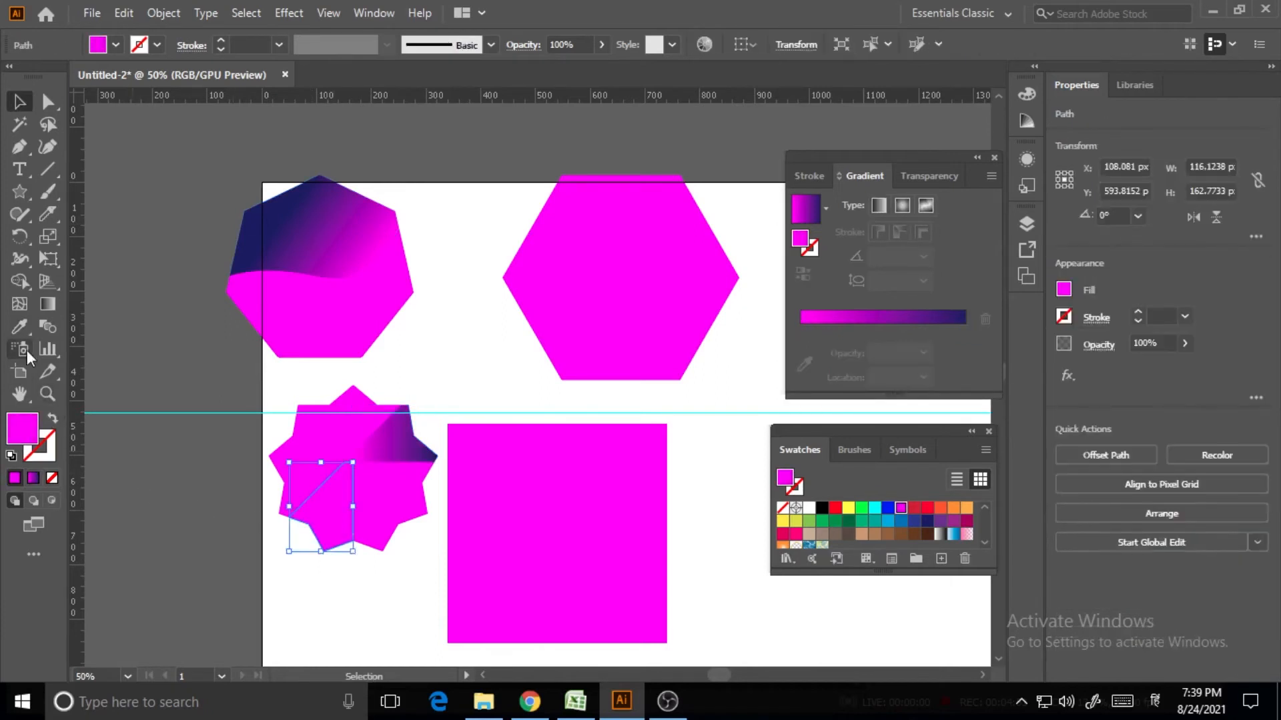
pyautogui.press('i')
pyautogui.click(395, 430)
pyautogui.click(19, 101)
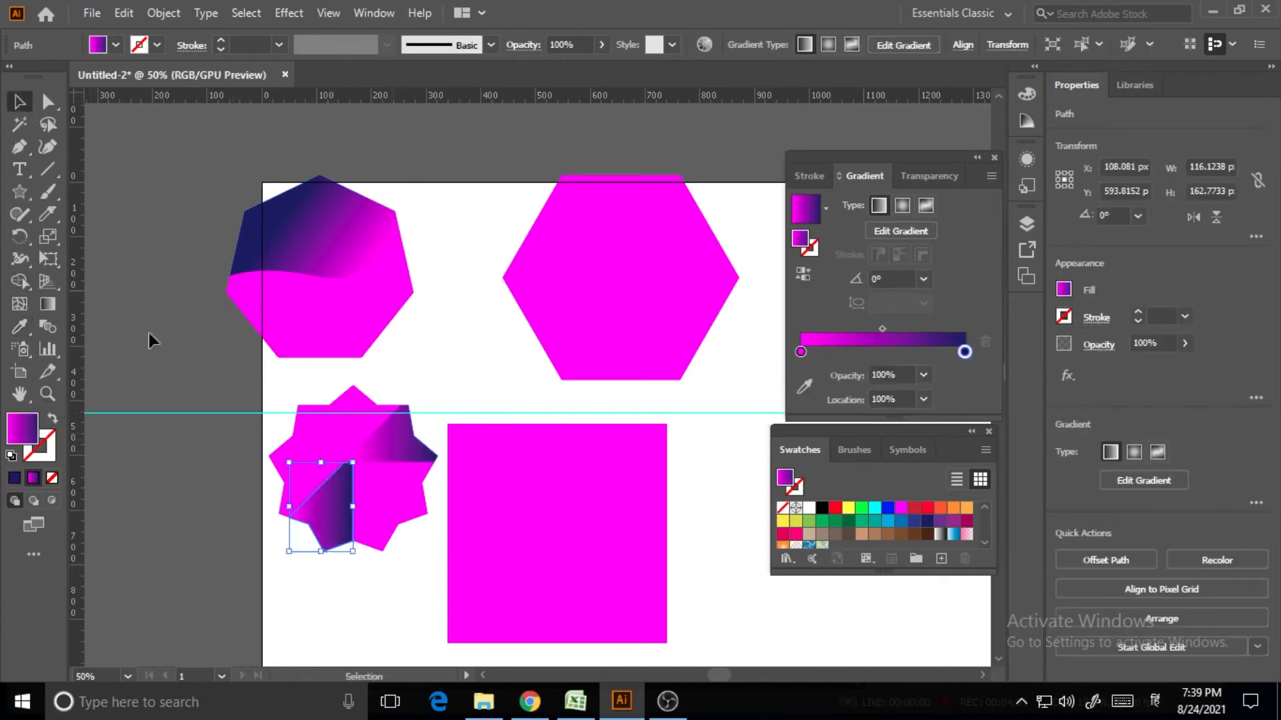
pyautogui.click(240, 534)
pyautogui.click(306, 443)
pyautogui.click(21, 329)
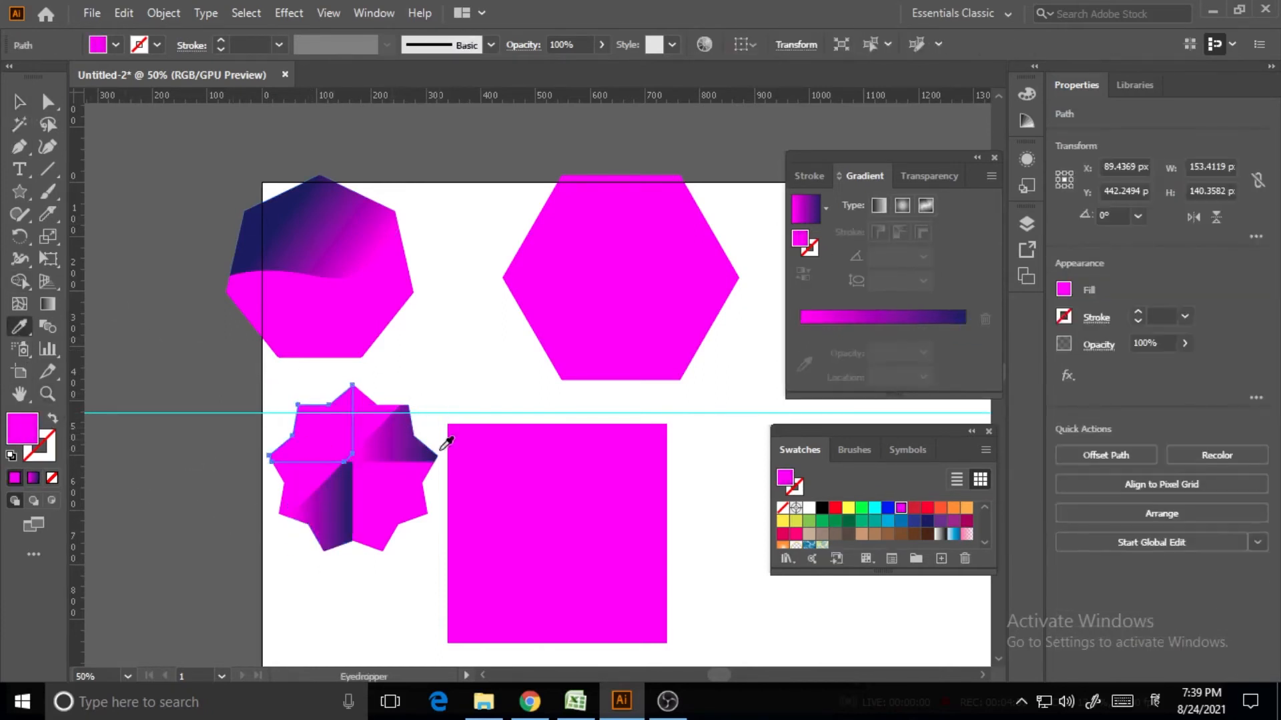
pyautogui.click(389, 437)
pyautogui.click(19, 102)
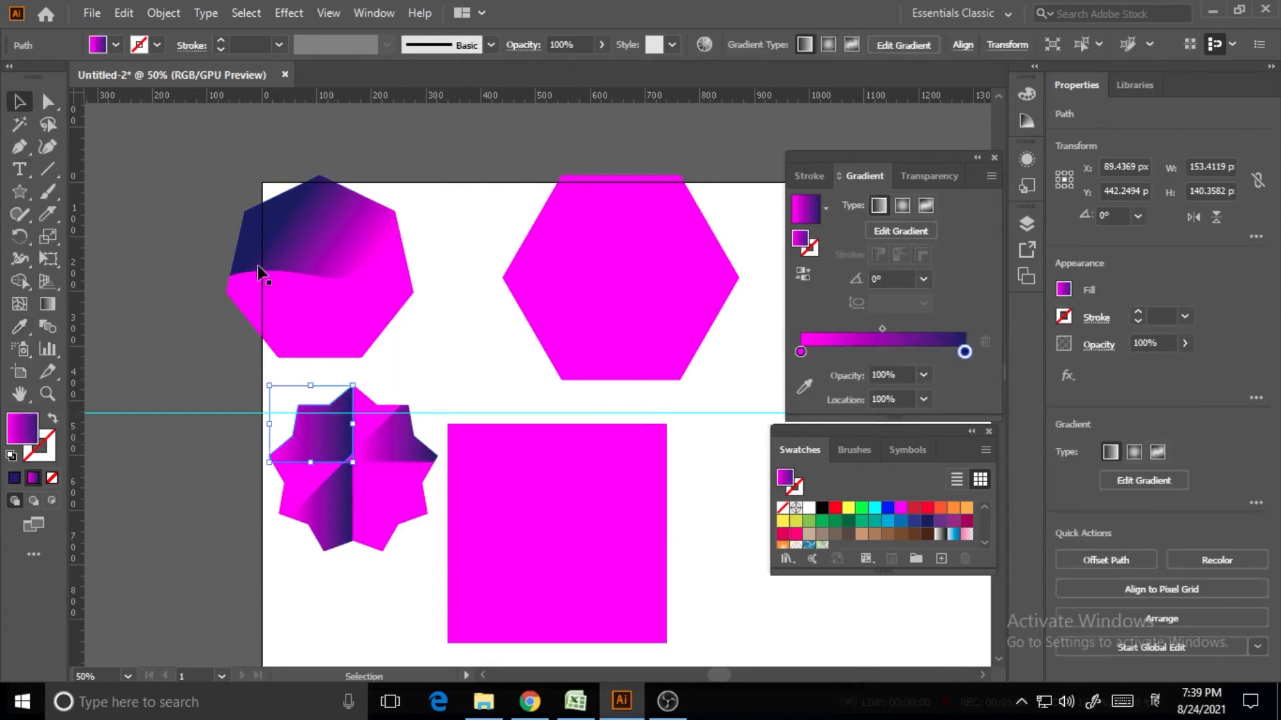
pyautogui.click(383, 571)
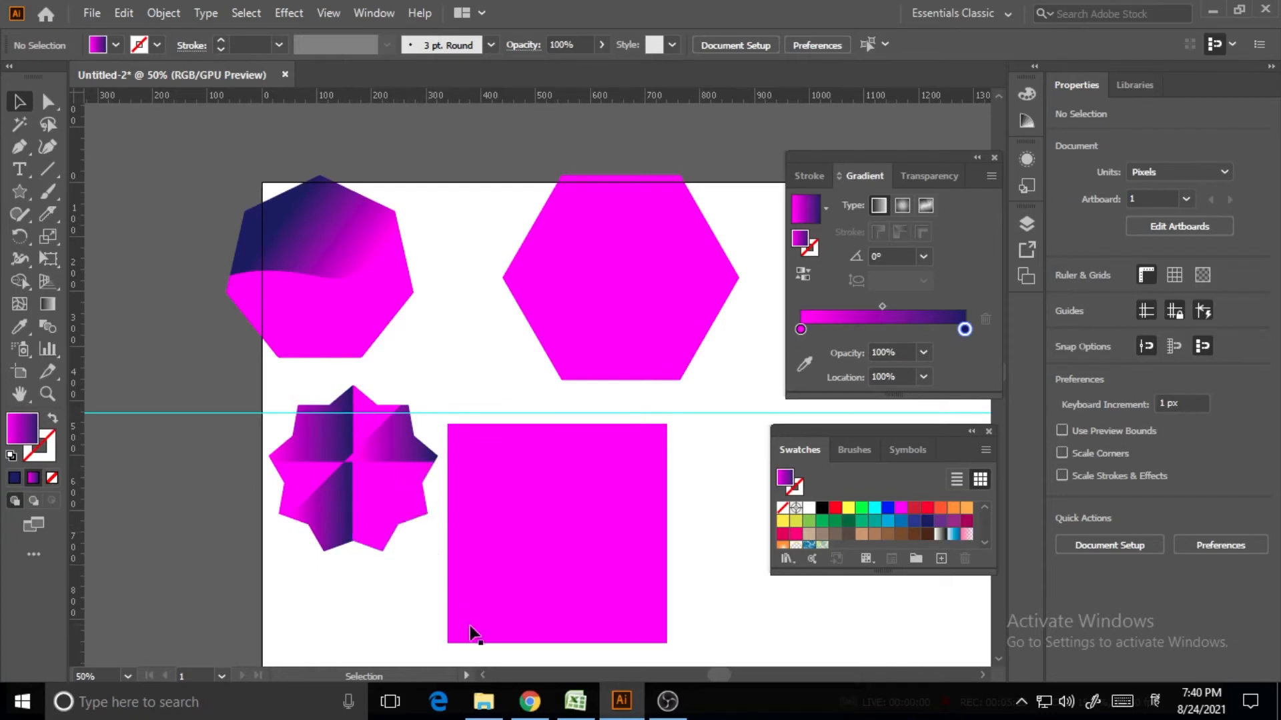
# Move the magenta square up against the guide
pyautogui.click(530, 515)
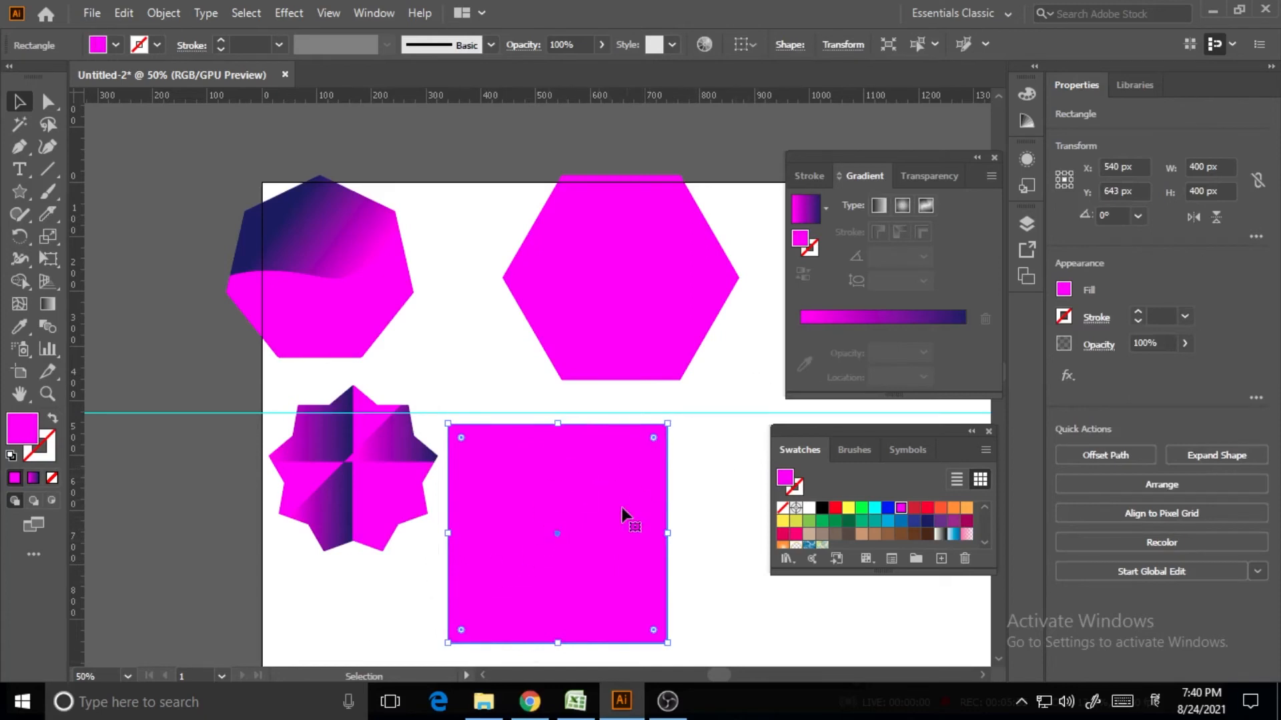
pyautogui.moveTo(621, 515); pyautogui.dragTo(650, 523)
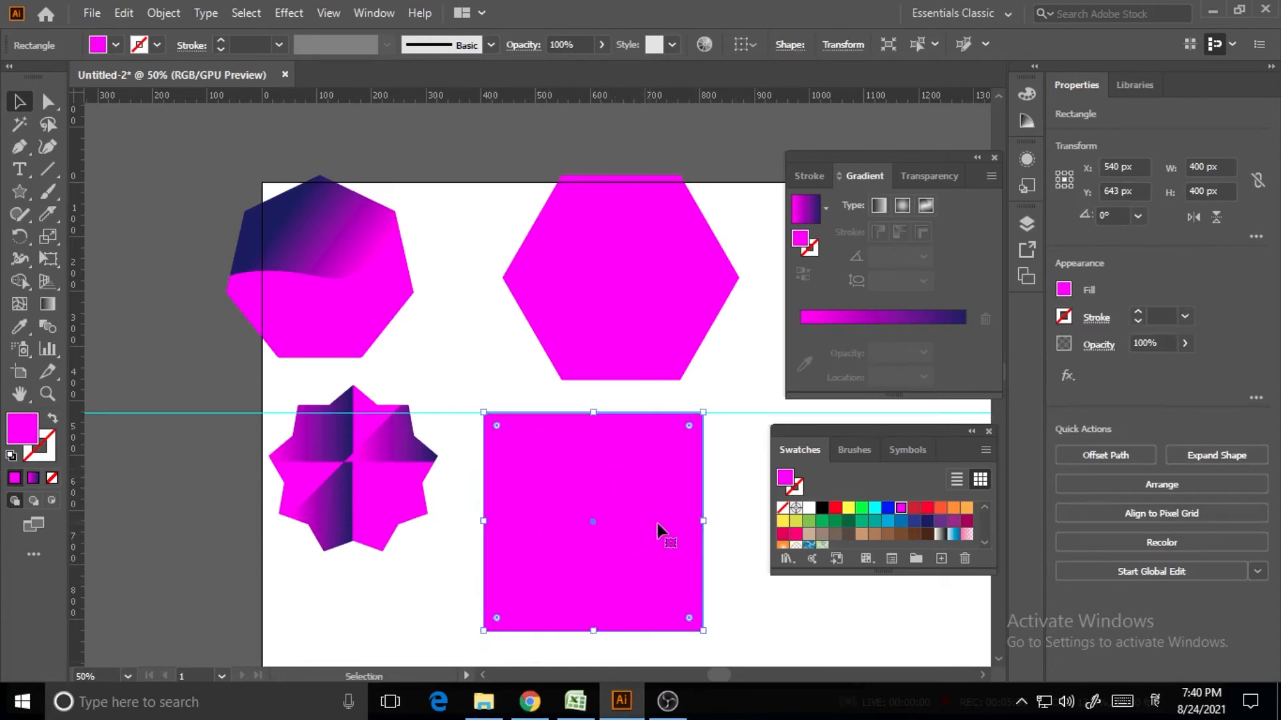
pyautogui.click(48, 215)
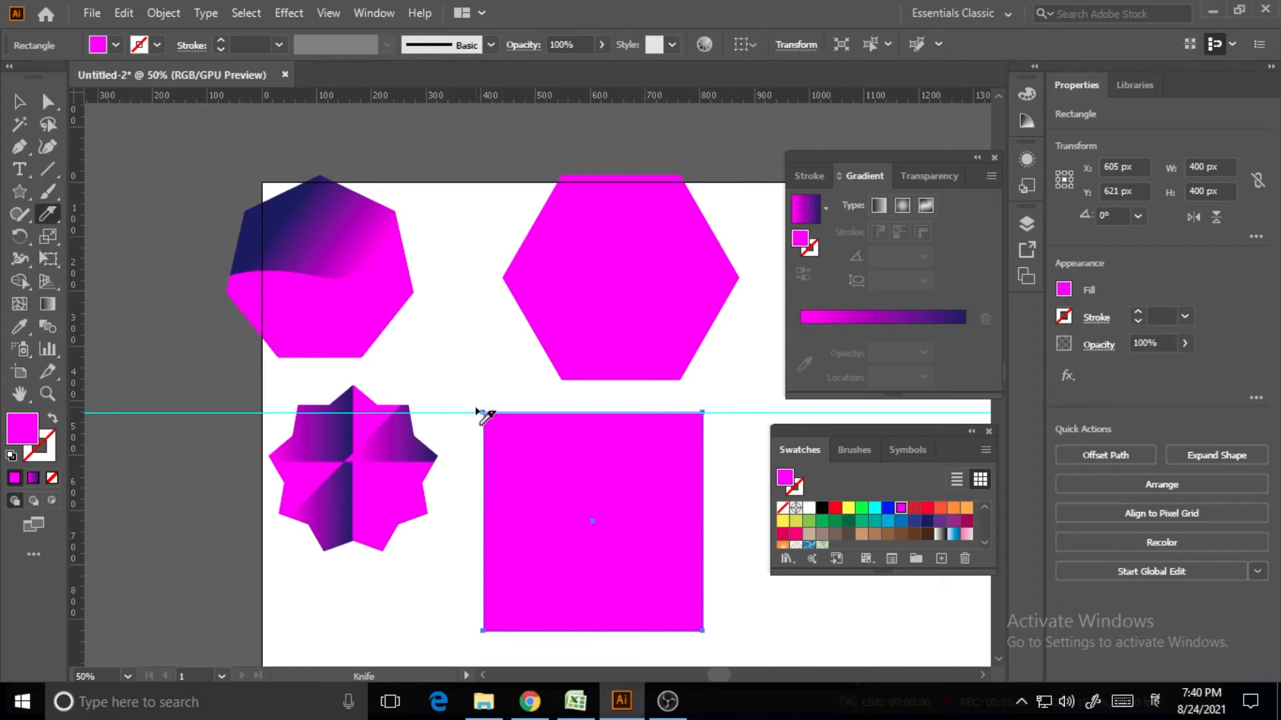
# Knife the square corner to corner, then from its centre to the top-right corner
pyautogui.moveTo(481, 413)
pyautogui.mouseDown()
pyautogui.moveTo(652, 611)
pyautogui.moveTo(731, 651)
pyautogui.mouseUp()
pyautogui.moveTo(460, 386); pyautogui.dragTo(838, 657)
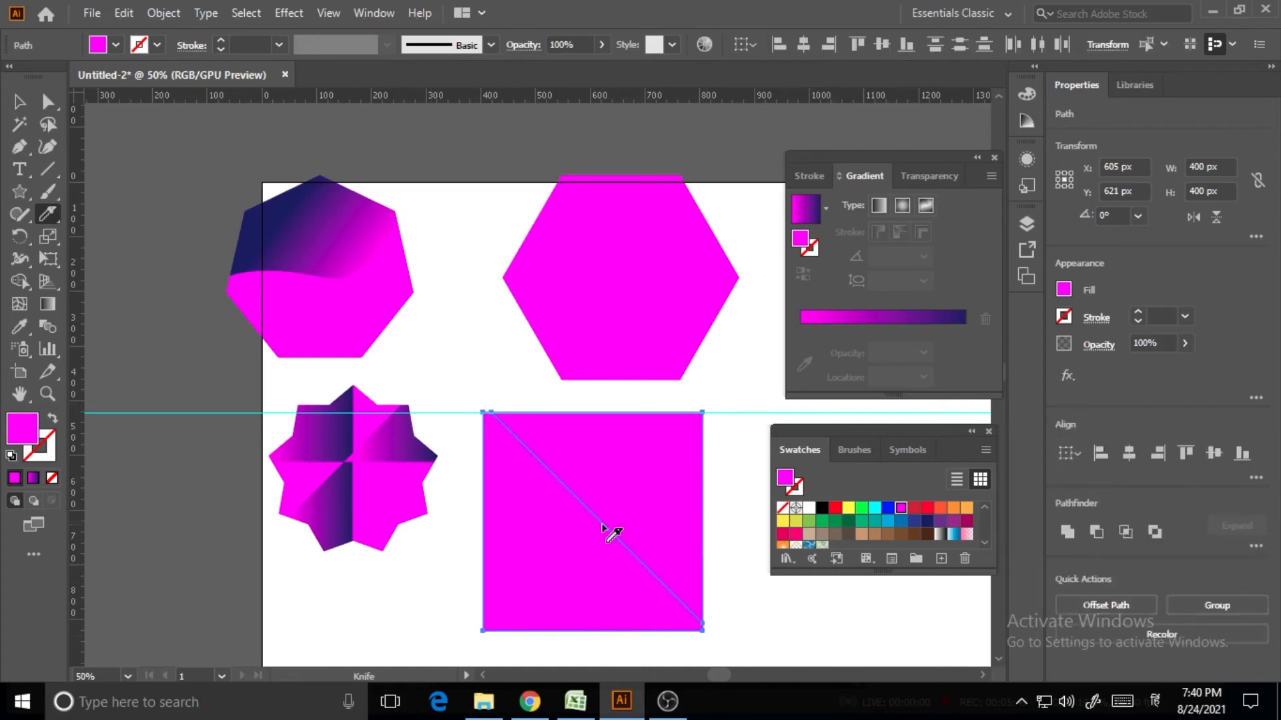
pyautogui.moveTo(603, 525)
pyautogui.mouseDown()
pyautogui.moveTo(713, 457)
pyautogui.moveTo(773, 397)
pyautogui.mouseUp()
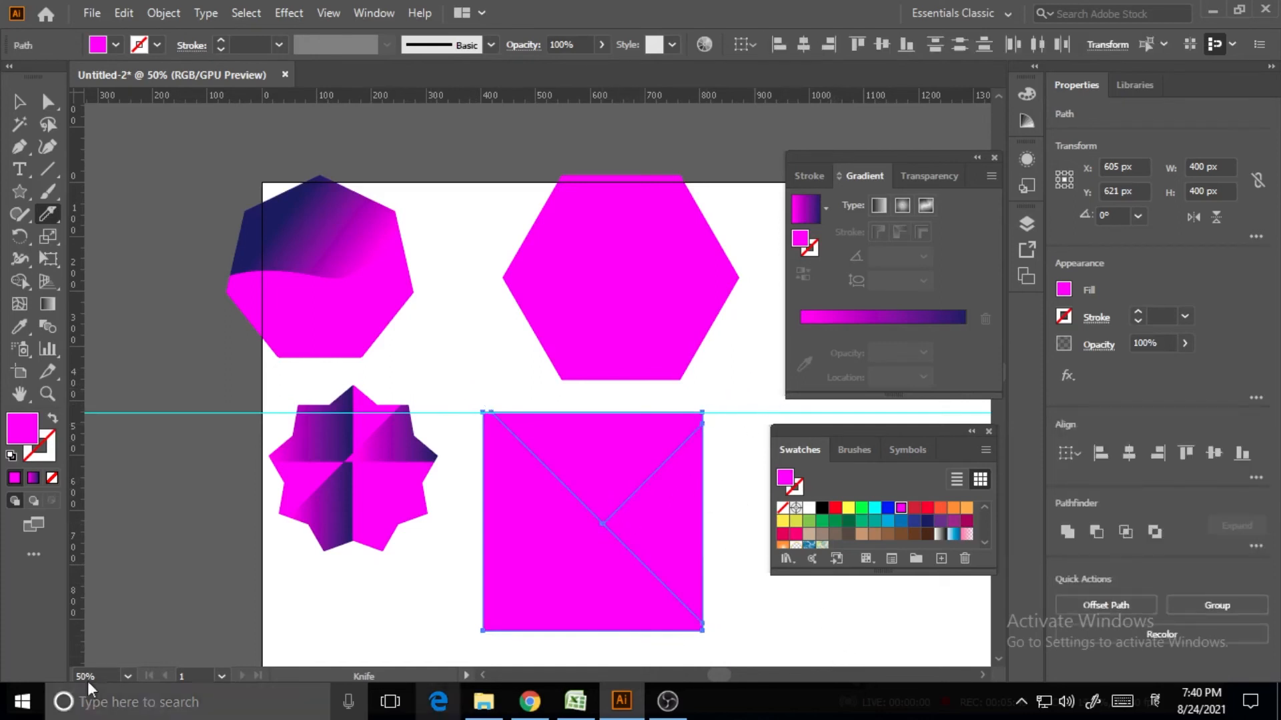
pyautogui.click(19, 102)
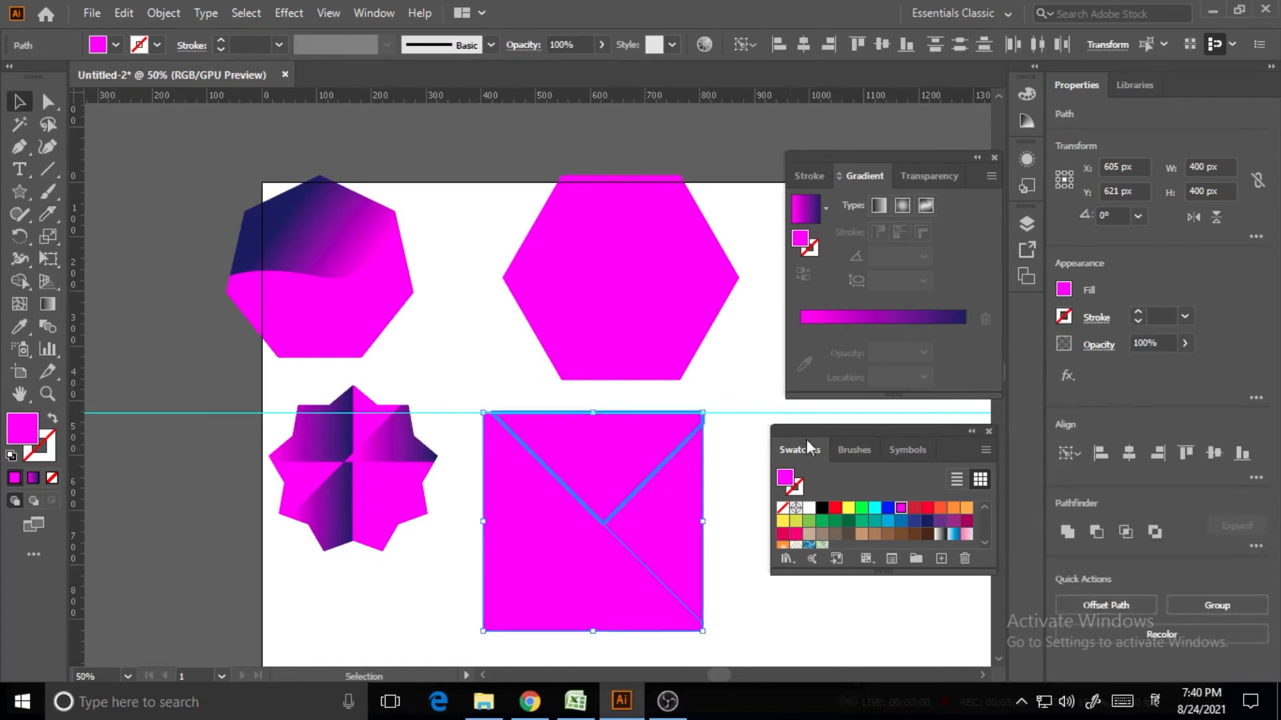
pyautogui.click(19, 326)
# Sample the heptagon's gradient onto the square's pieces, then undo it and deselect
pyautogui.click(314, 217)
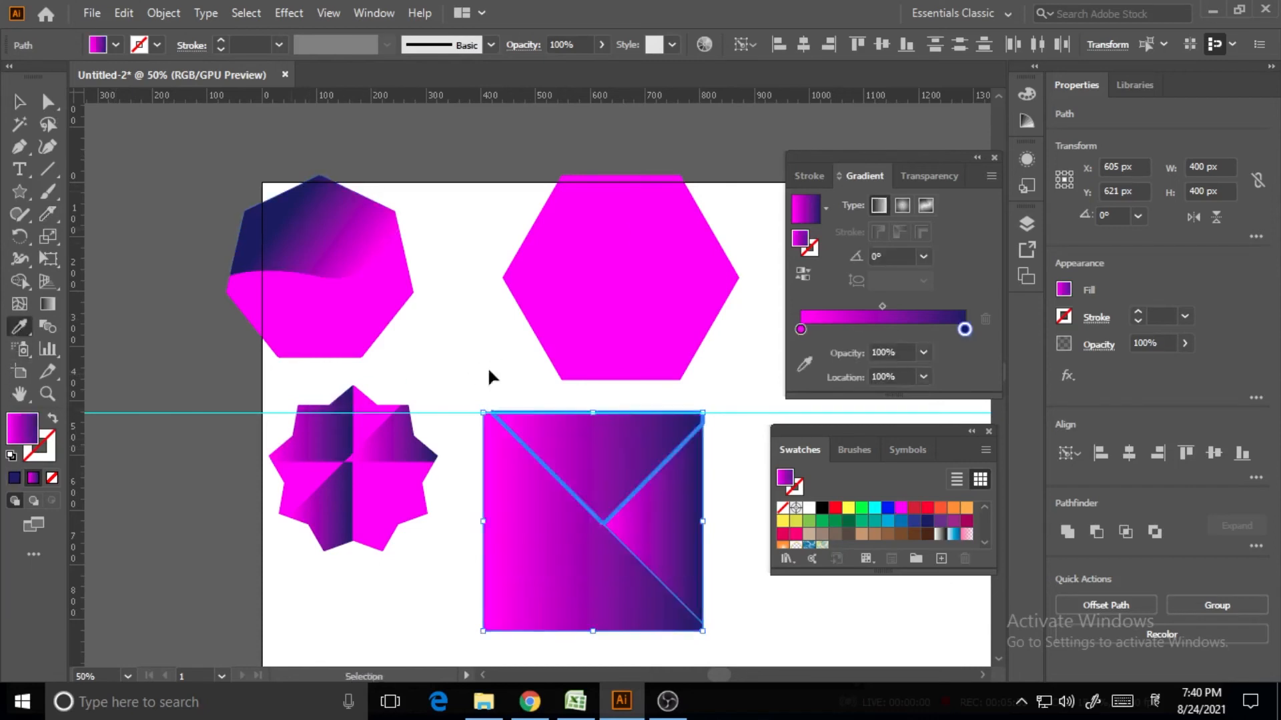
pyautogui.click(567, 370)
pyautogui.press('v')
pyautogui.click(559, 397)
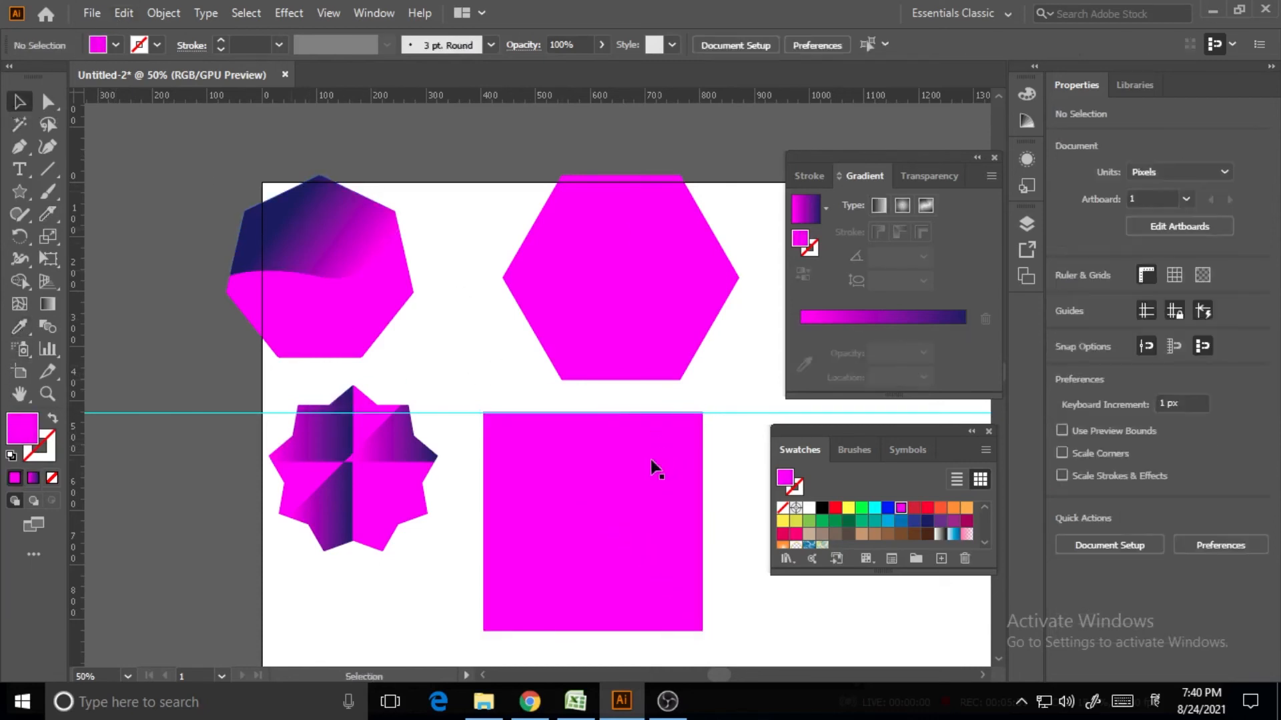
# Fill the top triangle with the heptagon's magenta-to-navy gradient, undoing it on the lower-left piece
pyautogui.click(614, 454)
pyautogui.click(19, 326)
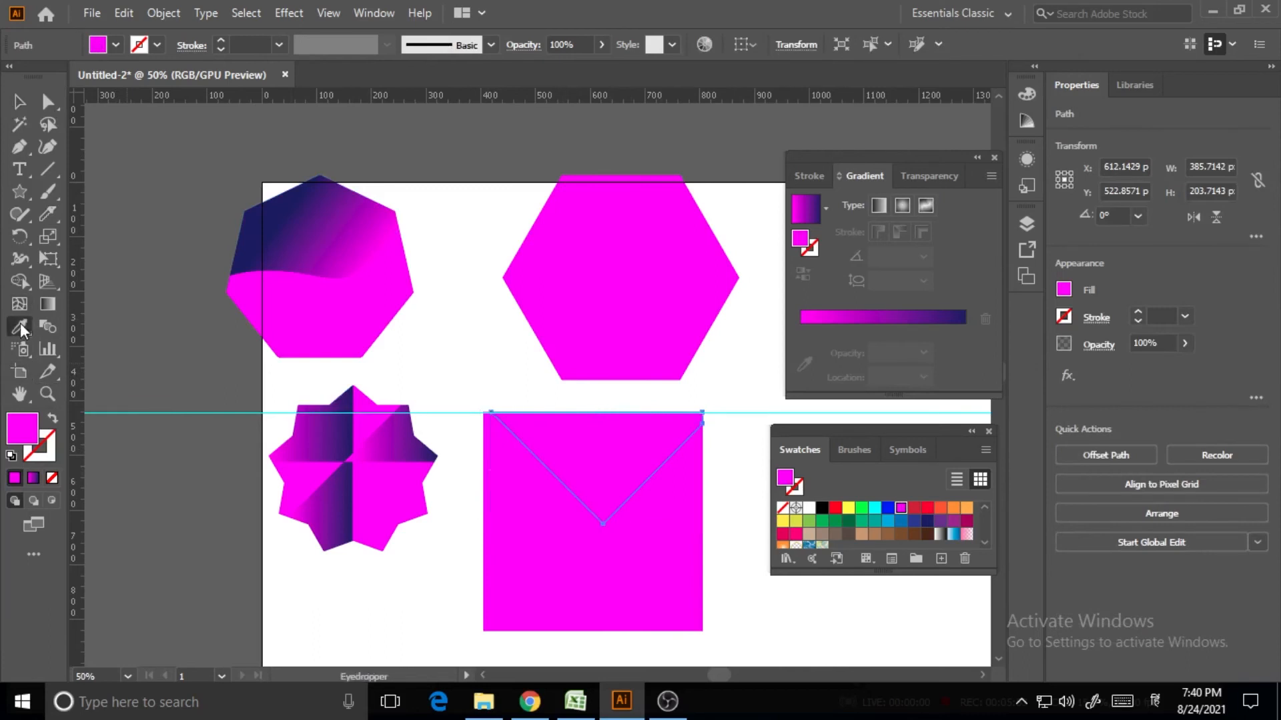
pyautogui.click(274, 241)
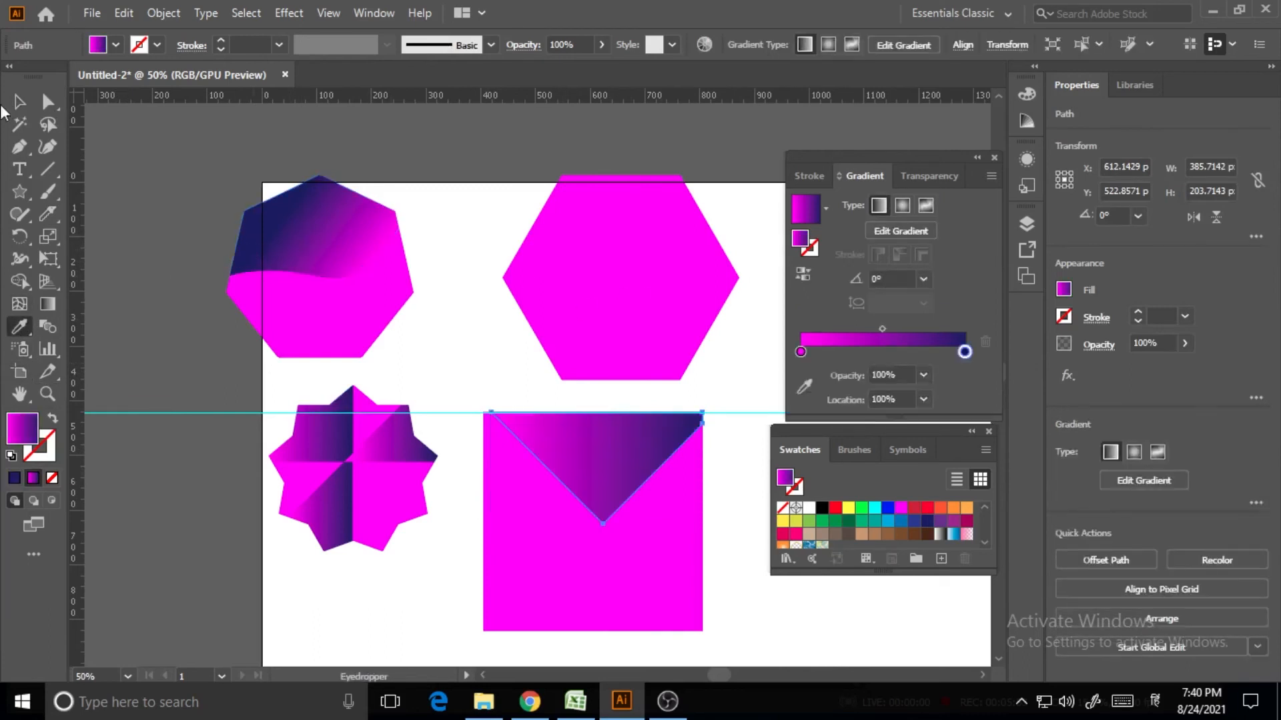
pyautogui.keyDown('ctrl'); pyautogui.click(515, 544); pyautogui.keyUp('ctrl')
pyautogui.click(542, 469)
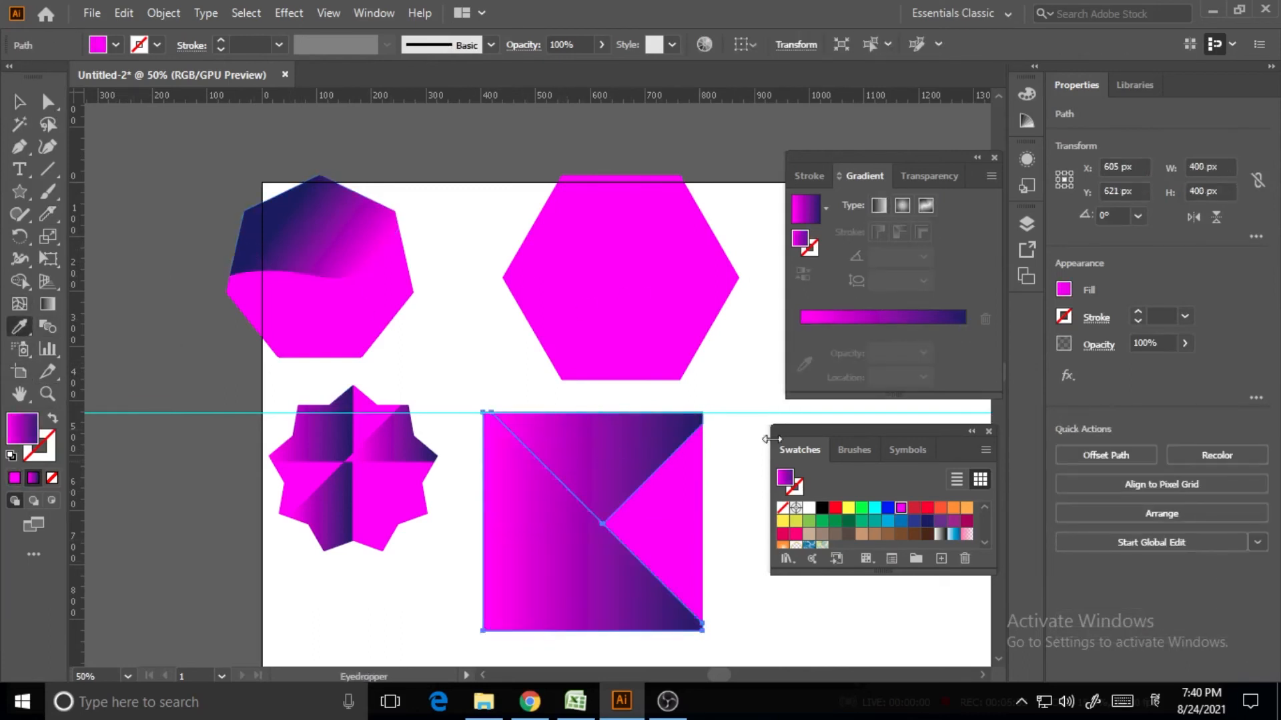
pyautogui.hotkey('ctrl', 'z')
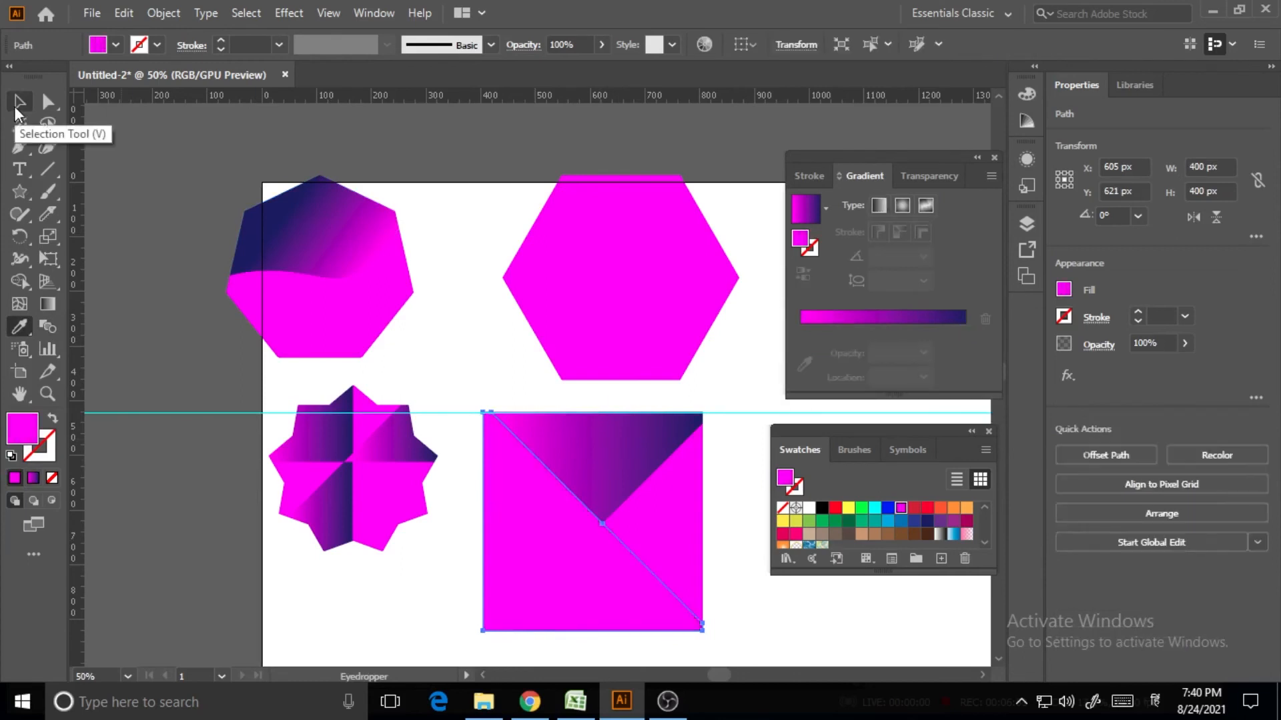
# Copy the top triangle's magenta-to-navy gradient into the right triangle
pyautogui.click(18, 107)
pyautogui.click(663, 549)
pyautogui.click(19, 327)
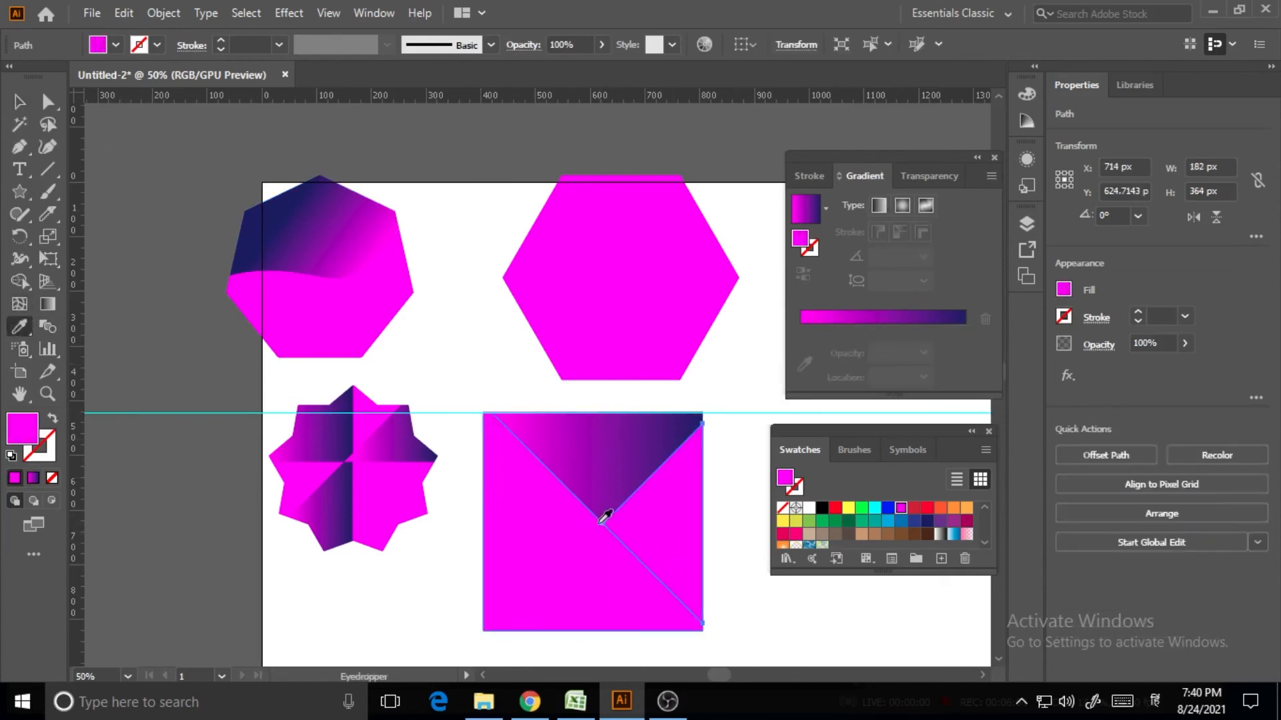
pyautogui.click(603, 446)
pyautogui.click(48, 304)
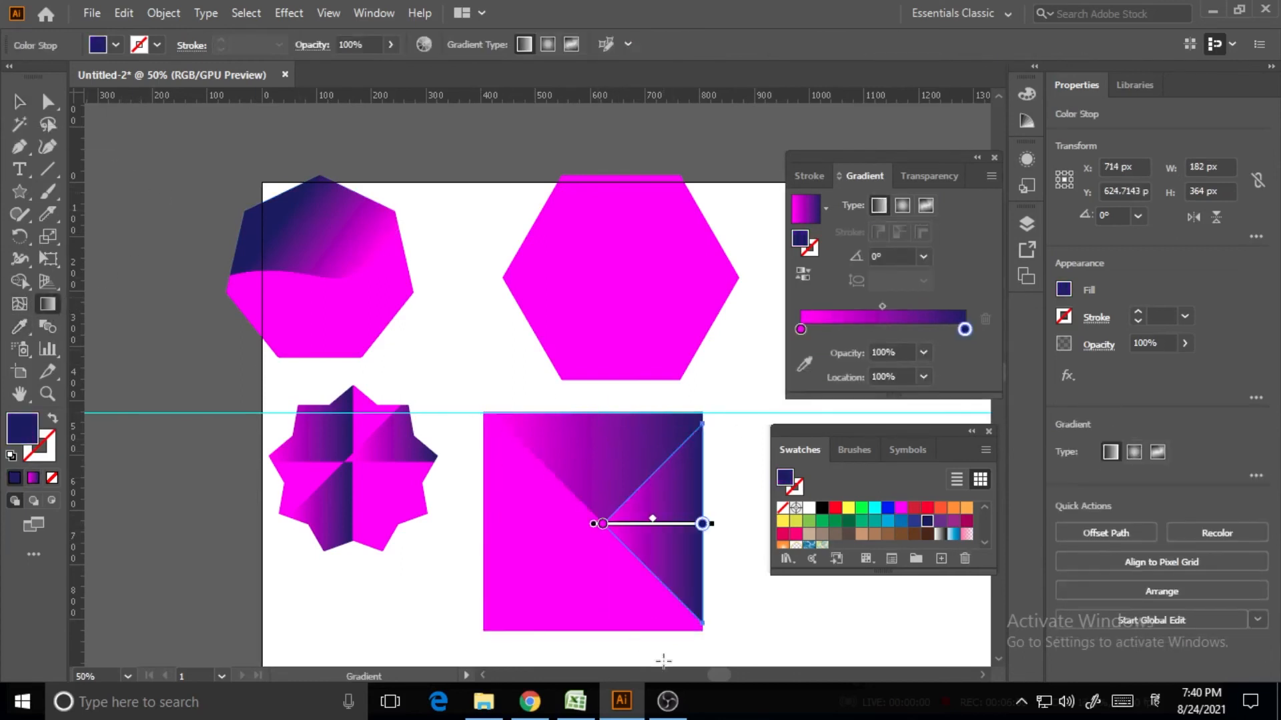
# Run the right triangle's gradient along a diagonal, then deselect it
pyautogui.moveTo(643, 583); pyautogui.dragTo(732, 485)
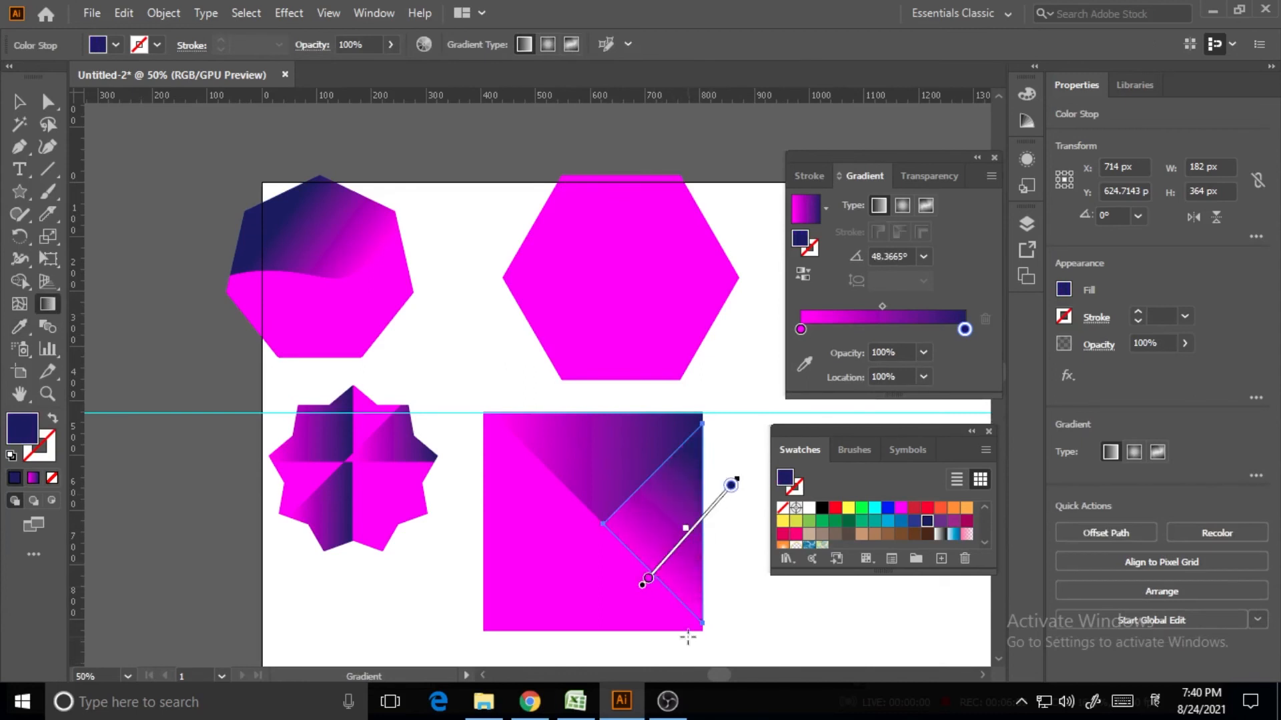
pyautogui.click(19, 101)
pyautogui.click(114, 228)
# Reverse the right triangle's gradient to about -133°, fading magenta into navy toward the centre
pyautogui.click(690, 564)
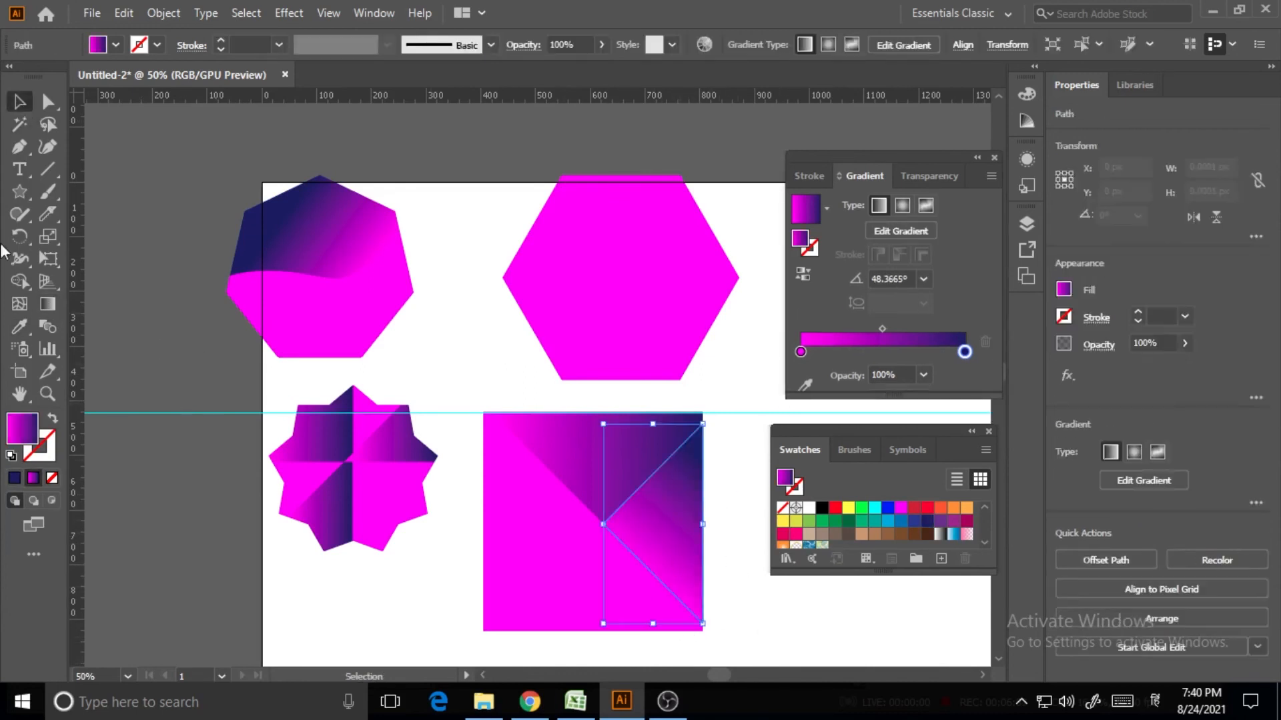
pyautogui.click(47, 304)
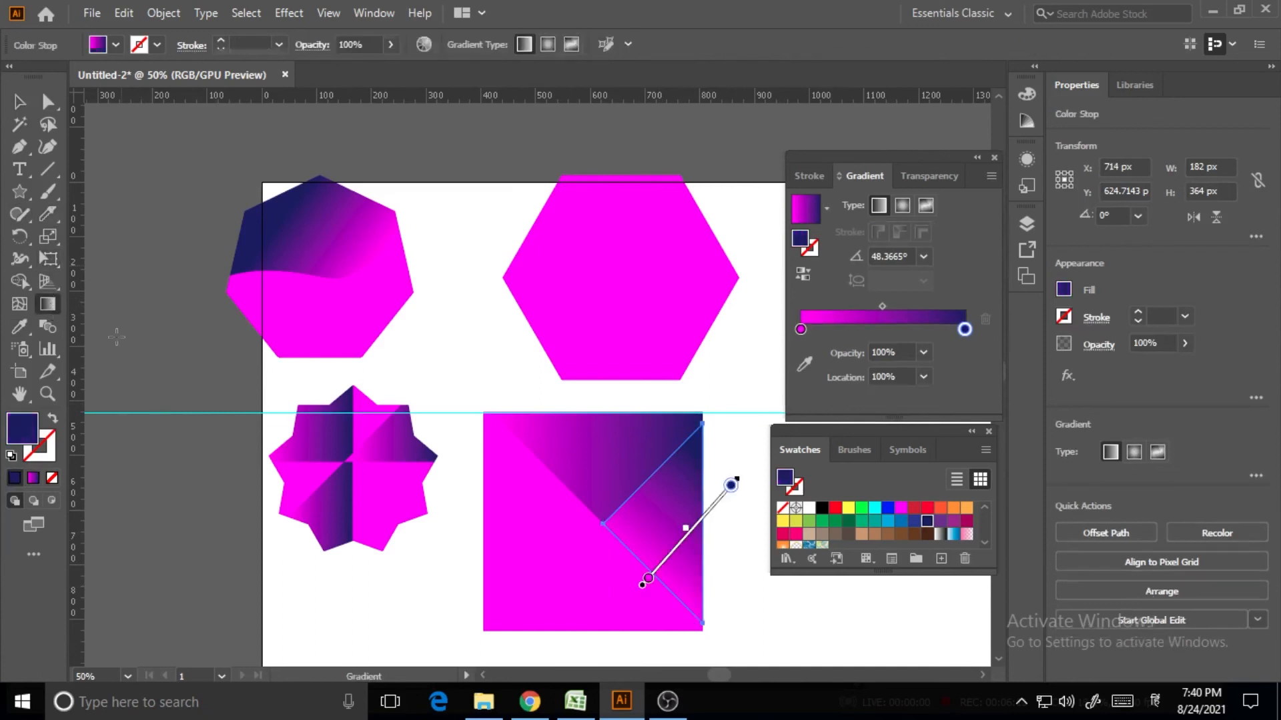
pyautogui.moveTo(709, 512); pyautogui.dragTo(606, 623)
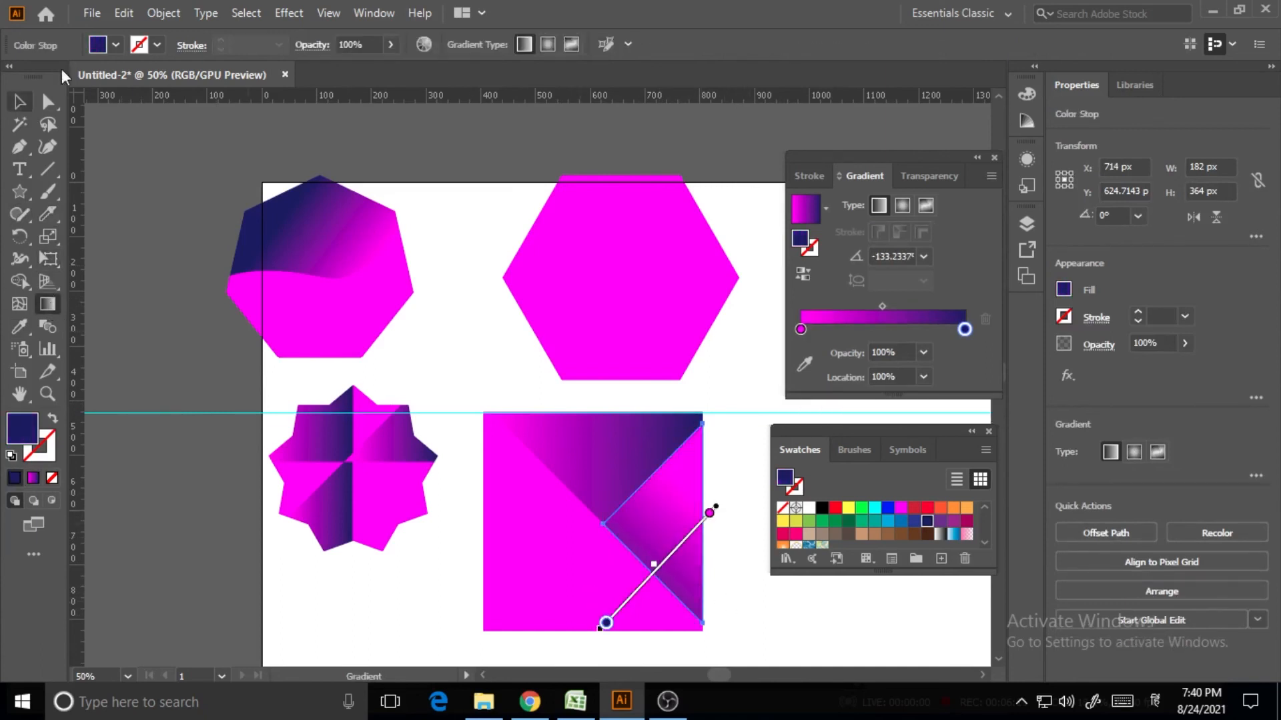
pyautogui.click(20, 102)
pyautogui.click(133, 233)
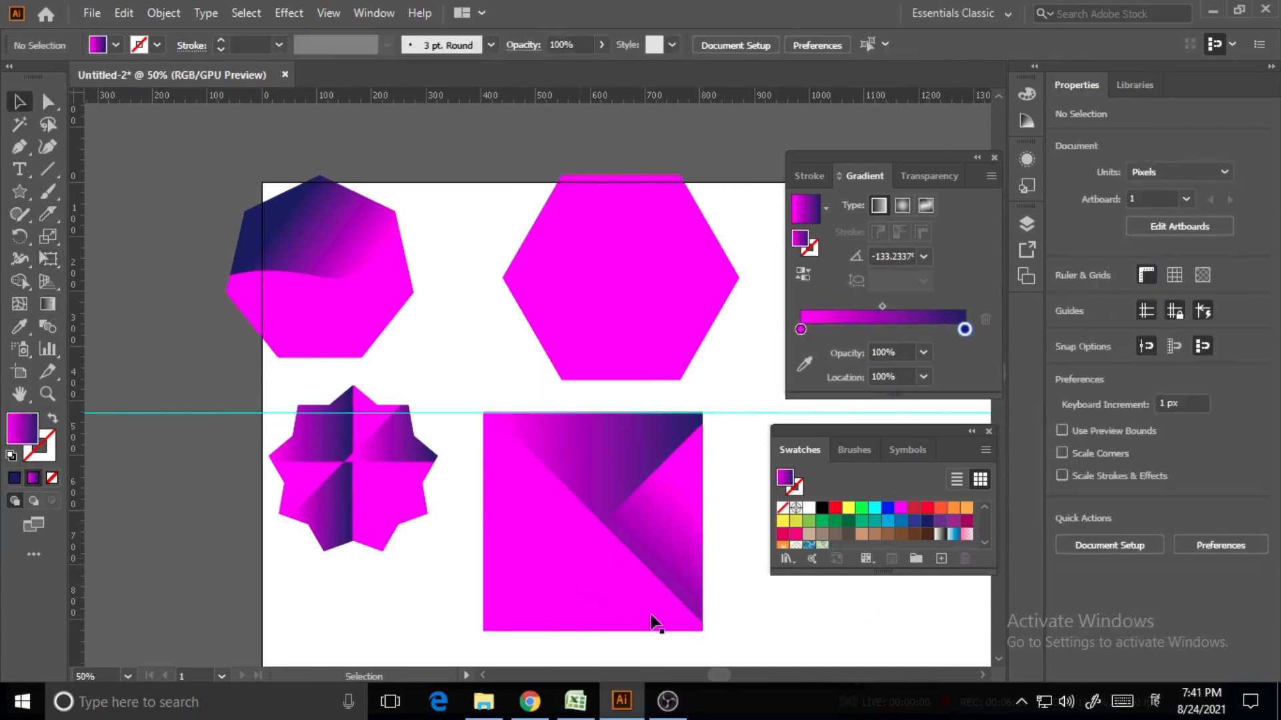
pyautogui.scroll(2, 694, 567)
pyautogui.scroll(-1, 727, 560)
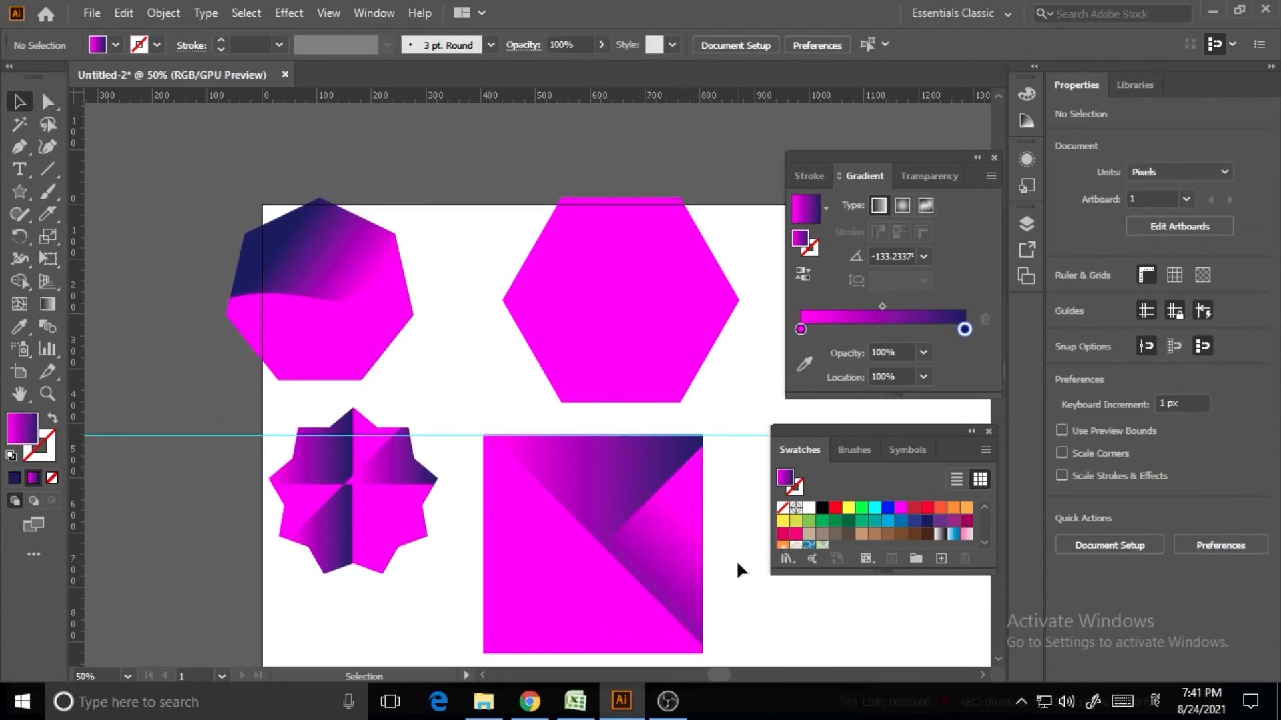